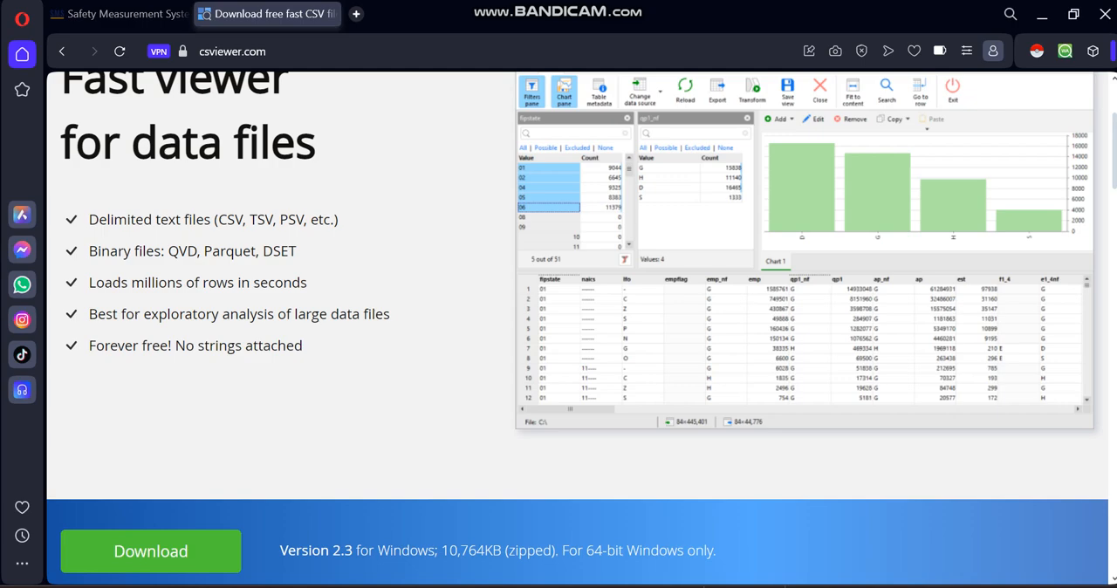
# Review the feature list and download section on the CSViewer website.
pyautogui.scroll(3, 578, 557)
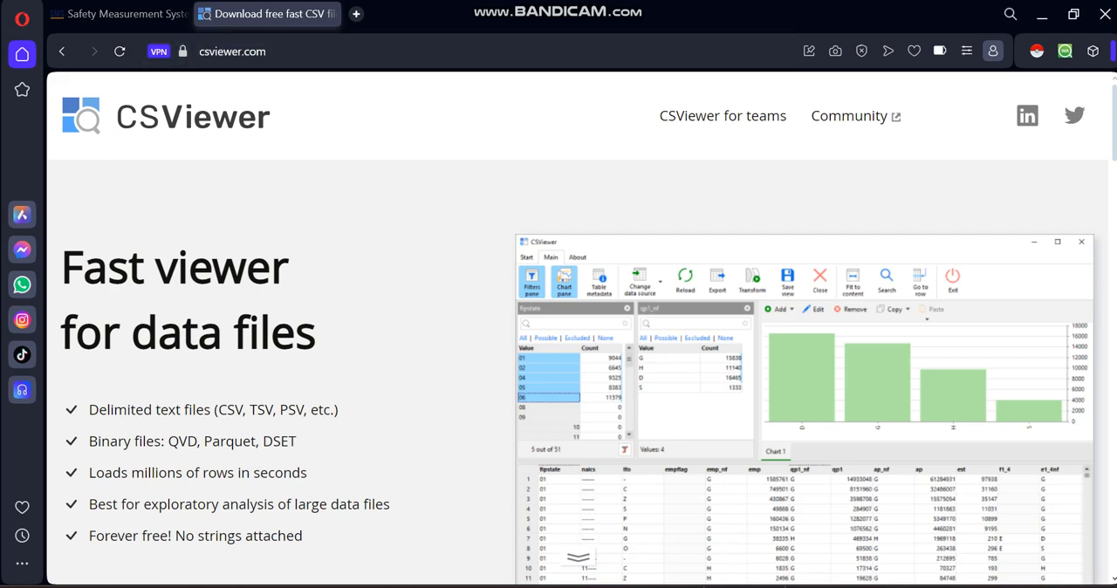
pyautogui.scroll(-5, 579, 556)
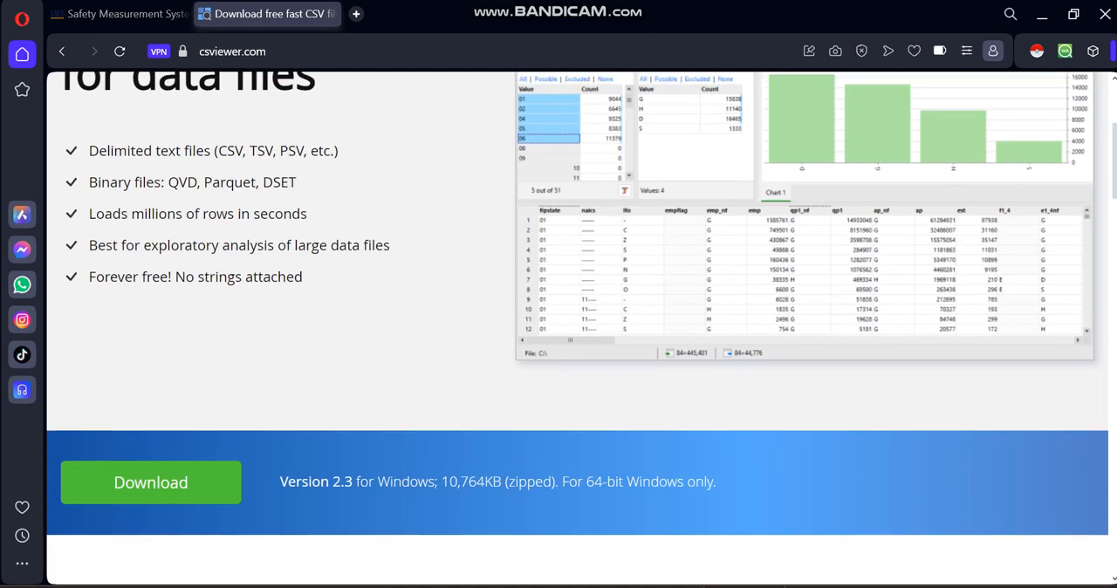
pyautogui.scroll(-3, 577, 327)
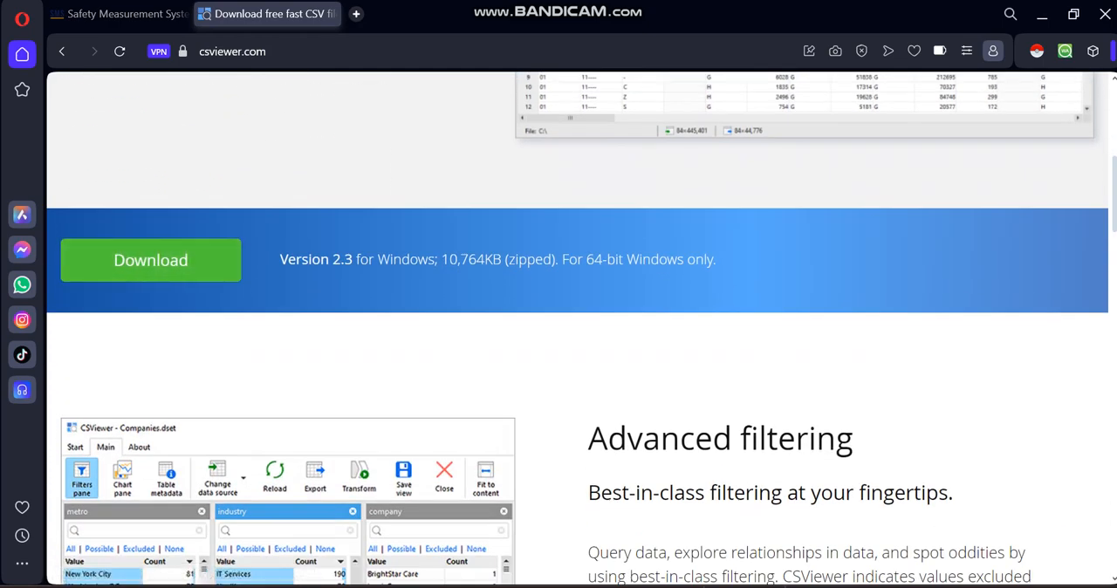
pyautogui.scroll(3, 576, 329)
pyautogui.scroll(5, 577, 328)
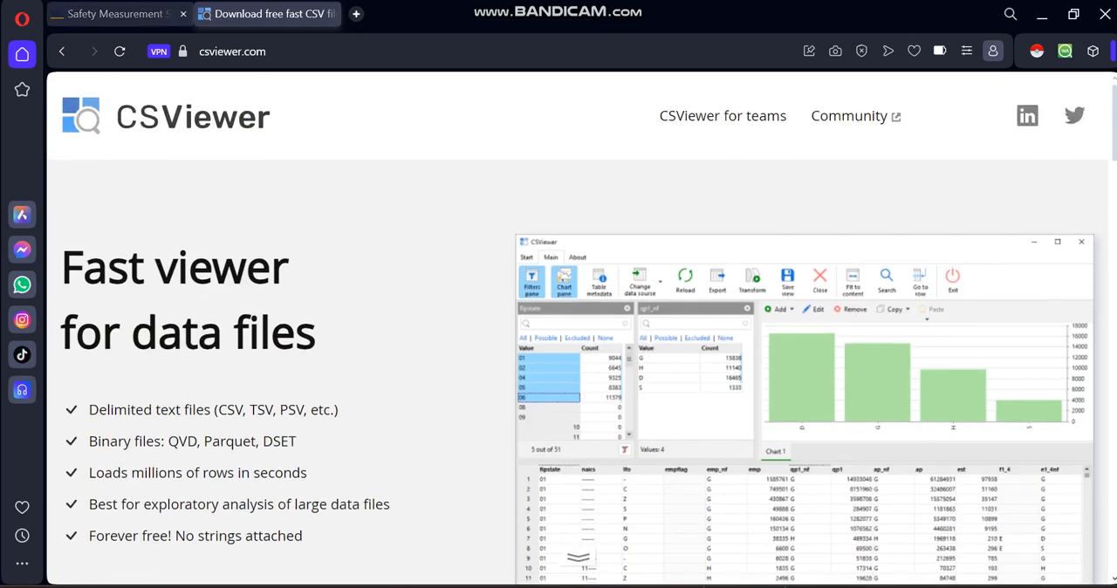
# Examine the Motor Carrier Census Information and SMS results downloads on the FMCSA page, then return to the CSViewer site.
pyautogui.click(114, 13)
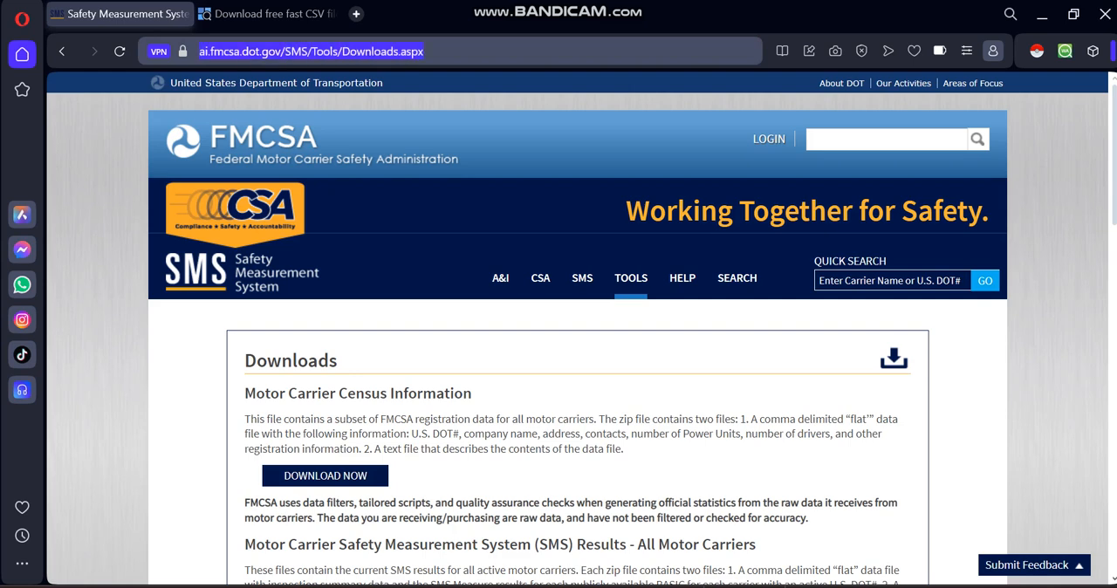
pyautogui.press('Escape')
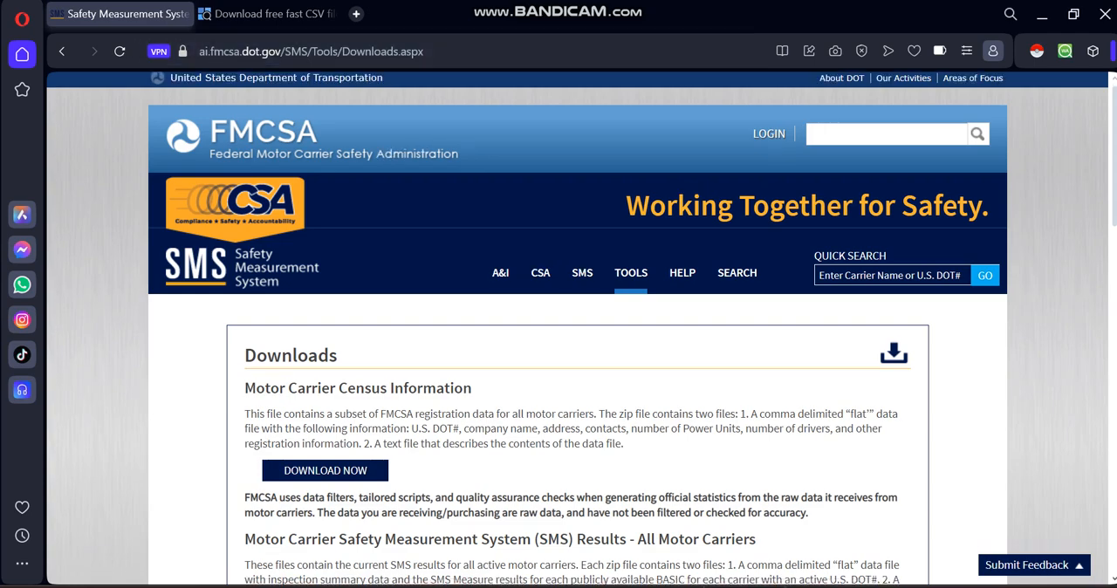
pyautogui.scroll(-1, 581, 329)
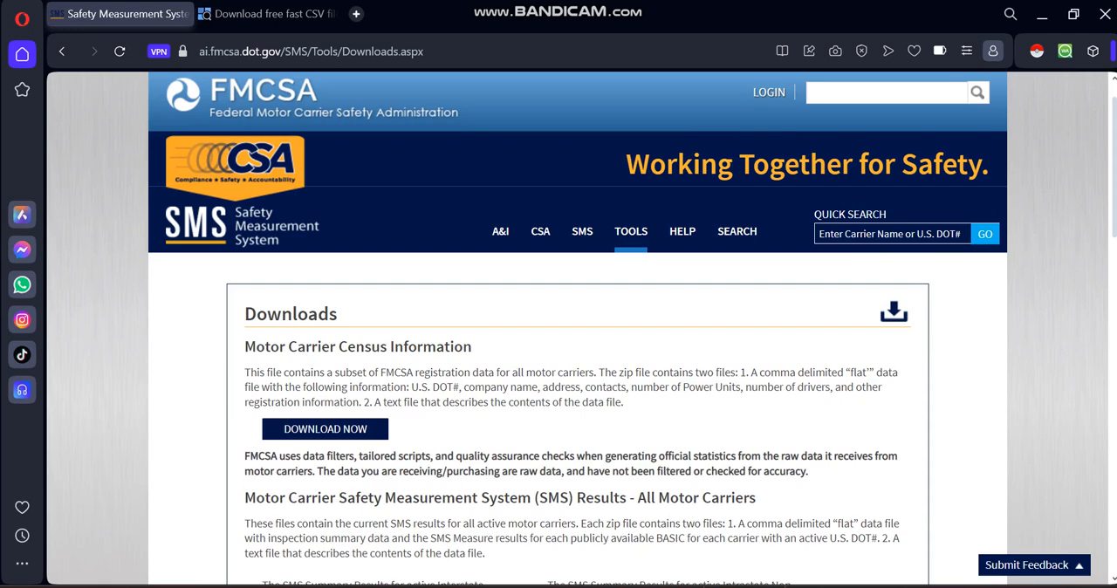
pyautogui.scroll(-1, 632, 328)
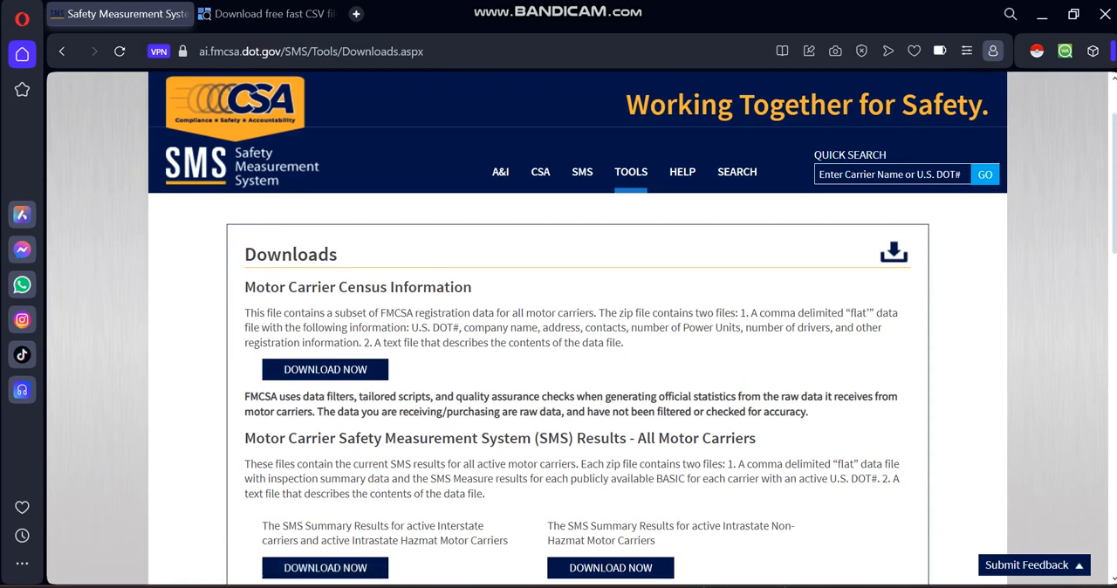
pyautogui.scroll(1, 632, 329)
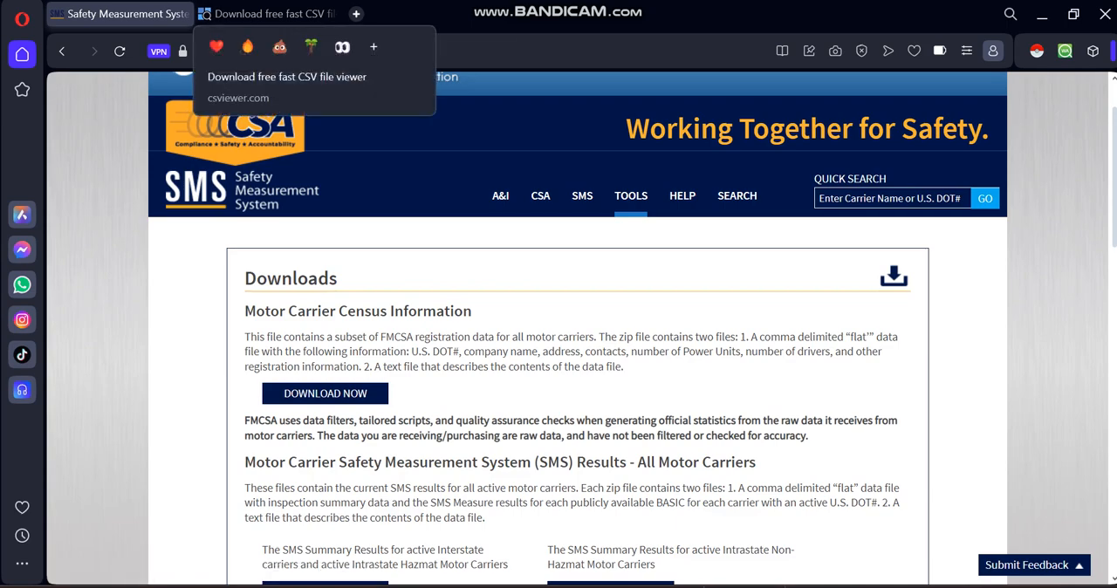
pyautogui.click(261, 14)
pyautogui.click(122, 13)
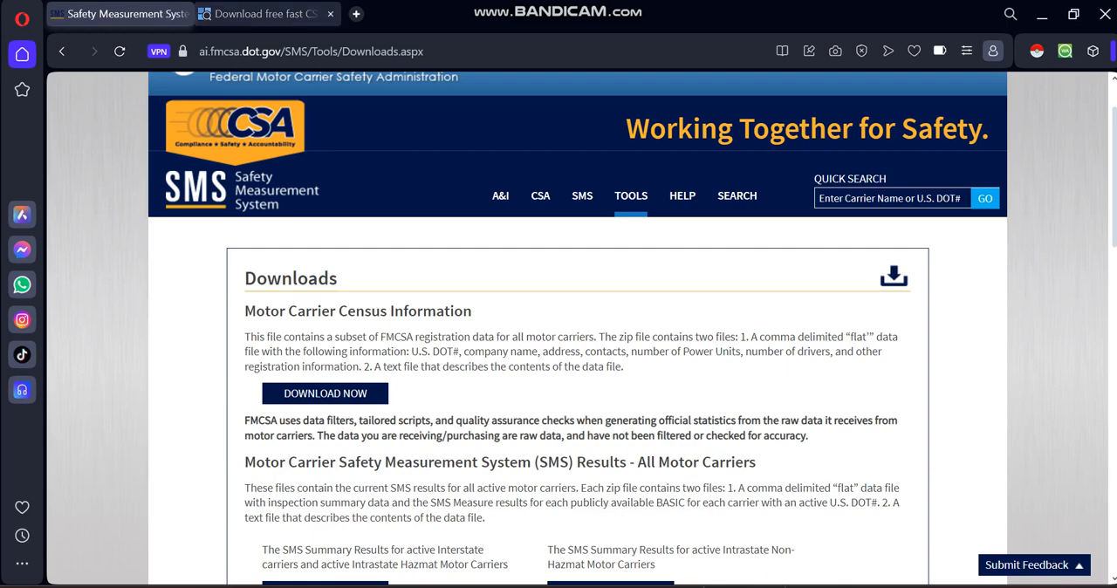
pyautogui.click(262, 14)
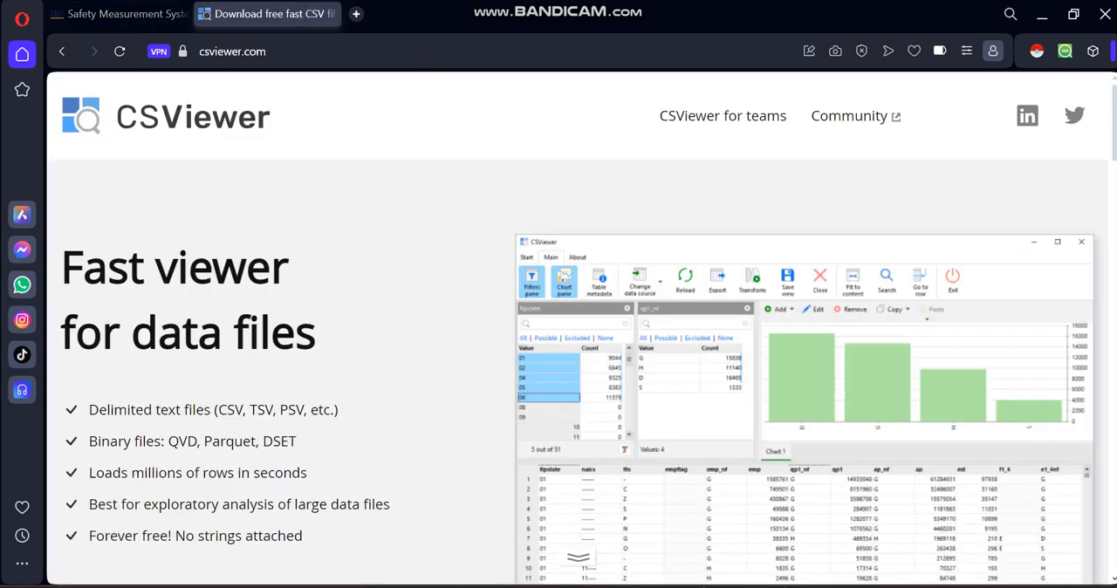
# Switch to File Explorer and open the FMCSA_CENSUS1_2024Jun (1) folder in Downloads to view its files.
pyautogui.click(804, 553)
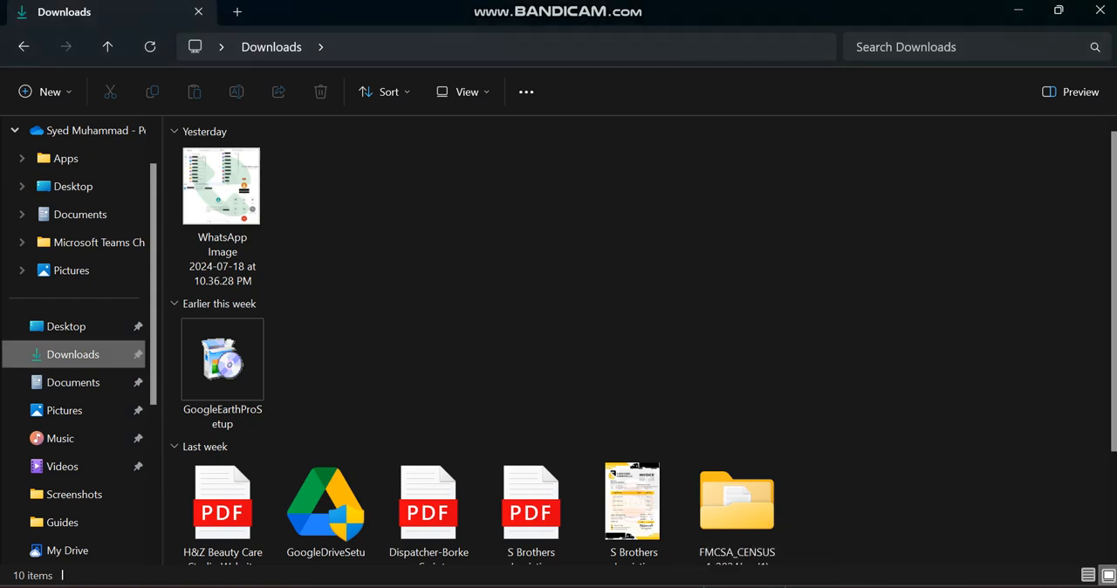
pyautogui.scroll(-2, 741, 422)
pyautogui.doubleClick(737, 375)
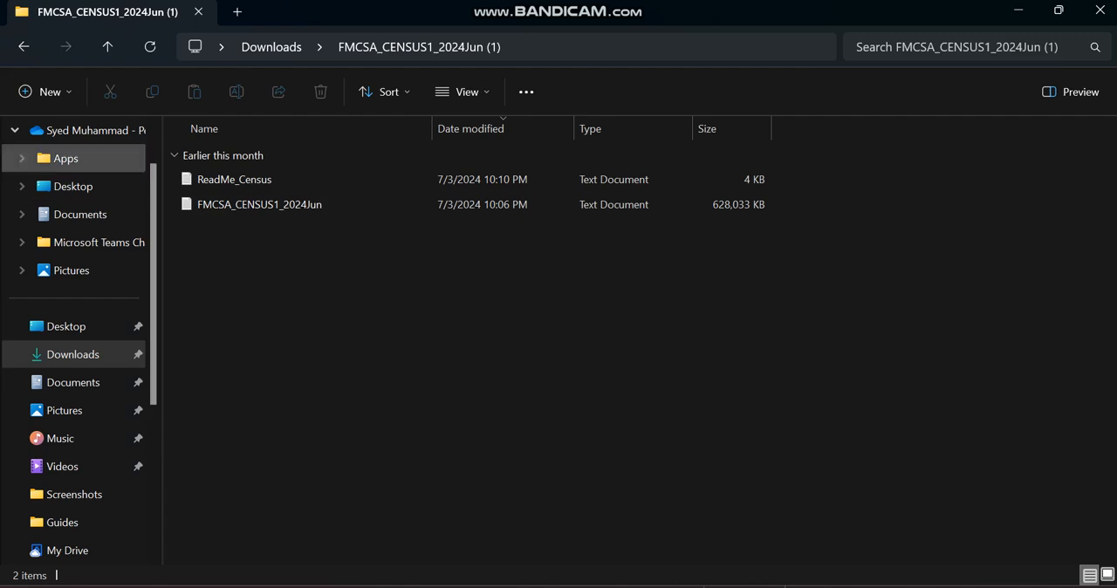
pyautogui.moveTo(236, 301); pyautogui.dragTo(198, 170)
pyautogui.click(240, 270)
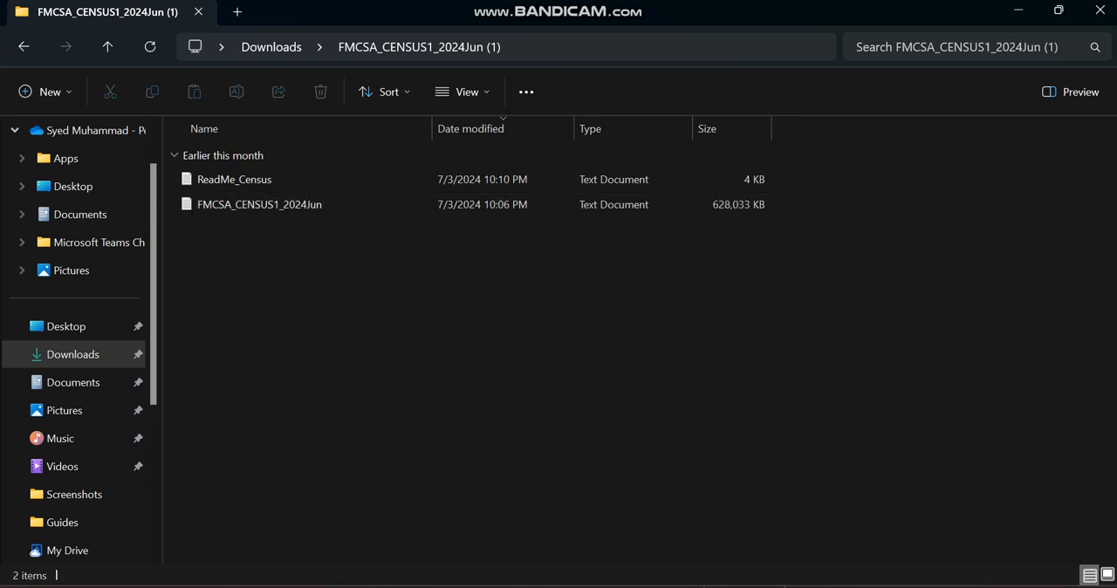
# Return to Downloads and check the size in the FMCSA_CENSUS1_2024Jun (1) folder's properties.
pyautogui.click(23, 46)
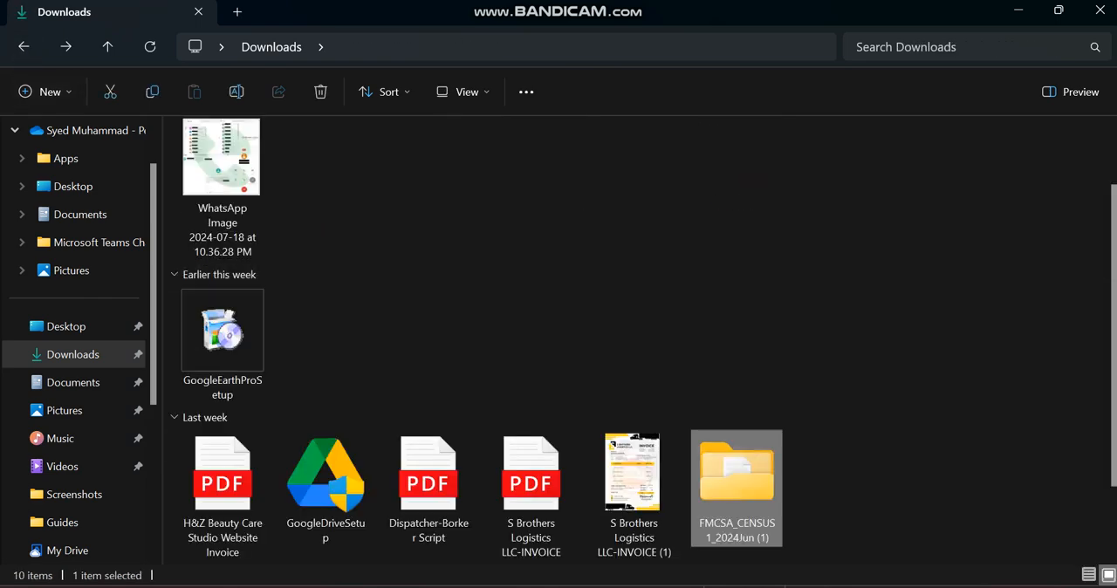
pyautogui.rightClick(723, 475)
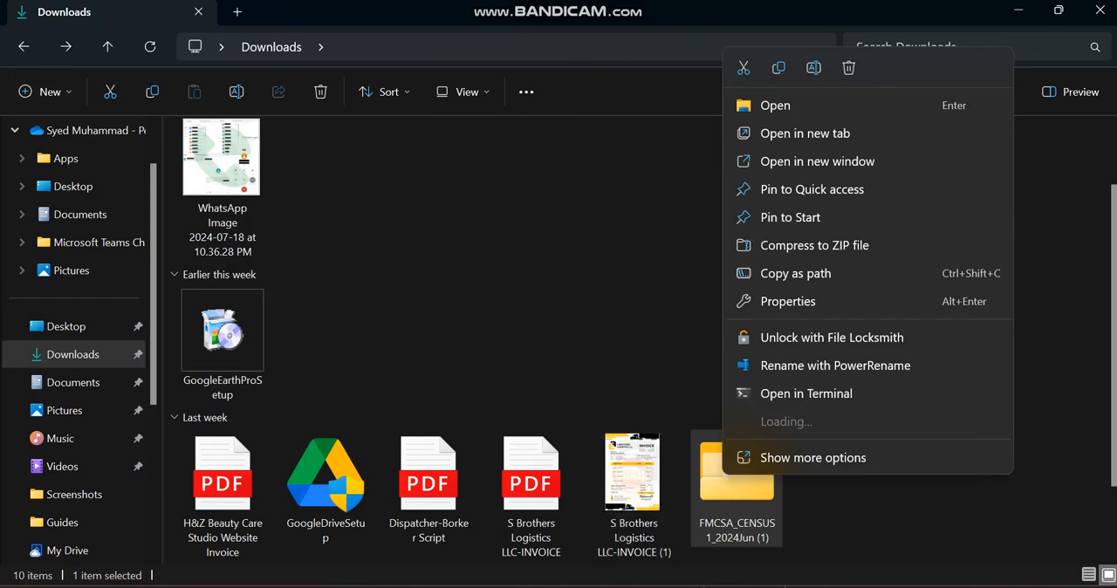
pyautogui.click(813, 458)
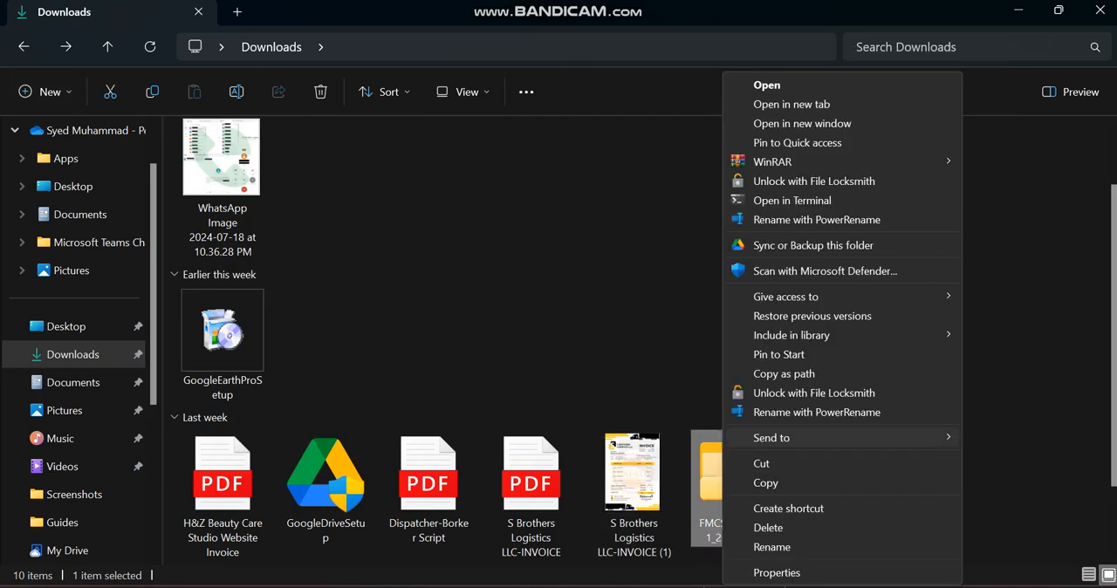
pyautogui.click(768, 571)
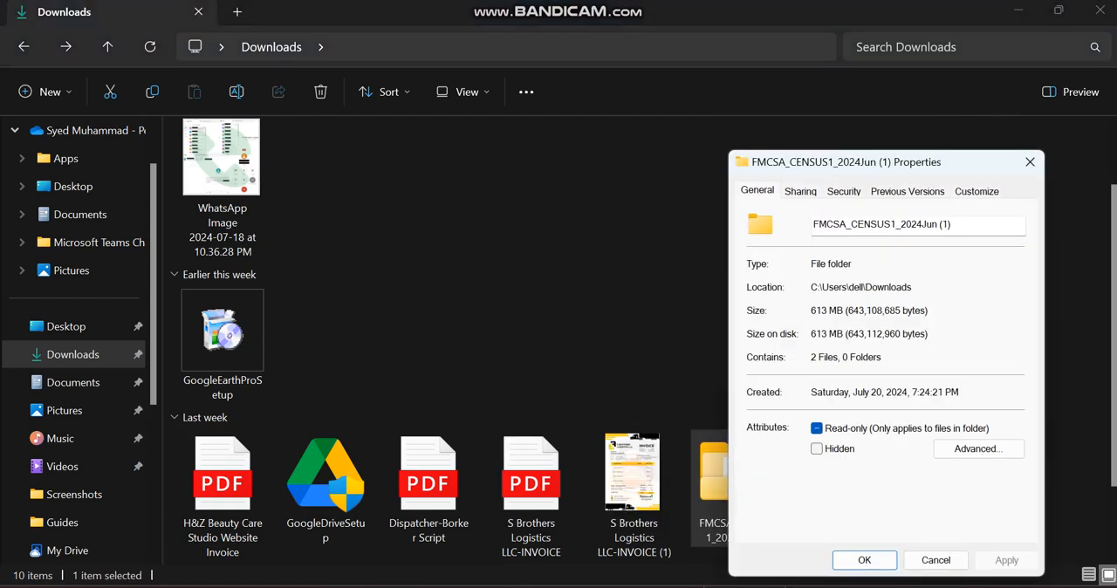
pyautogui.click(1029, 162)
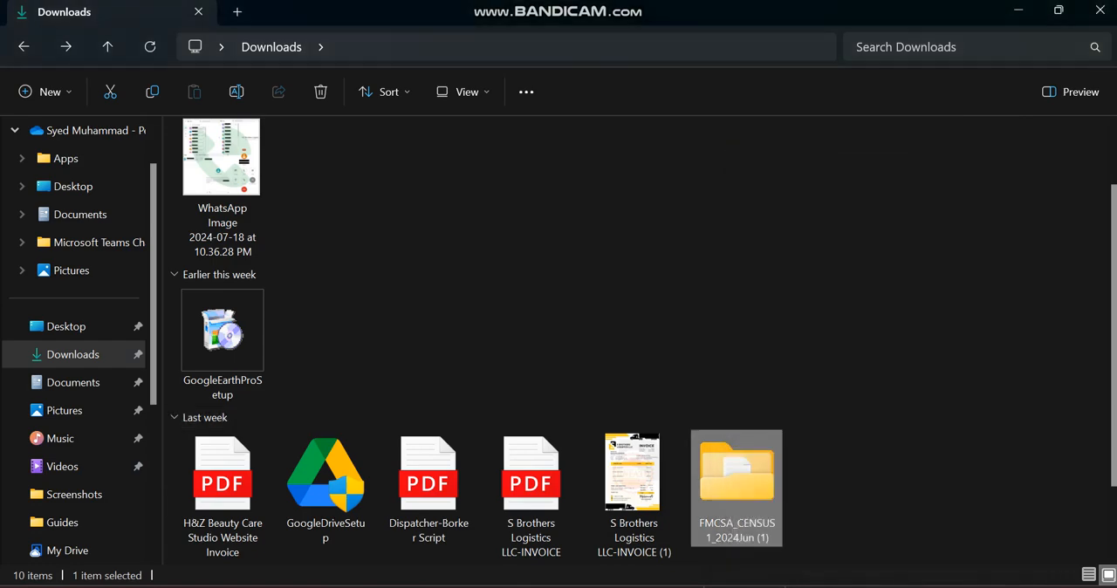
# Switch to CSViewer and maximize its window.
pyautogui.click(766, 586)
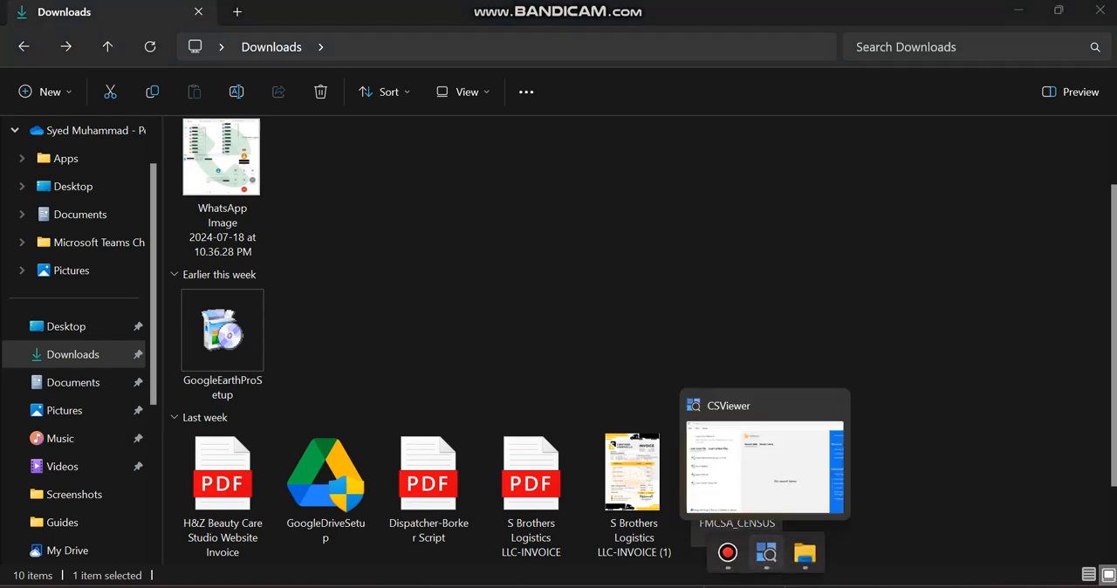
pyautogui.click(766, 552)
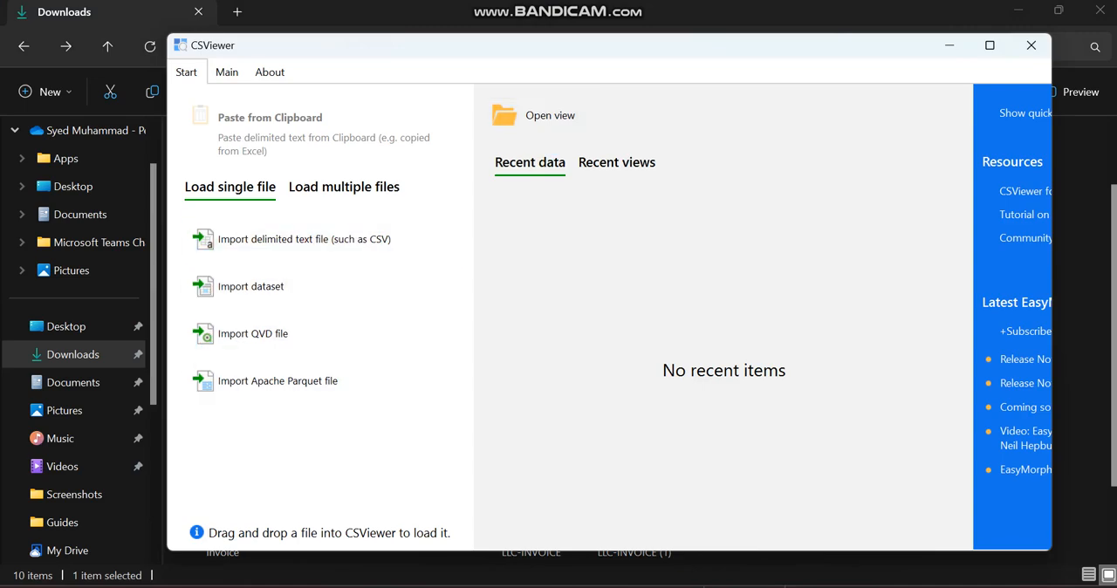
pyautogui.click(990, 44)
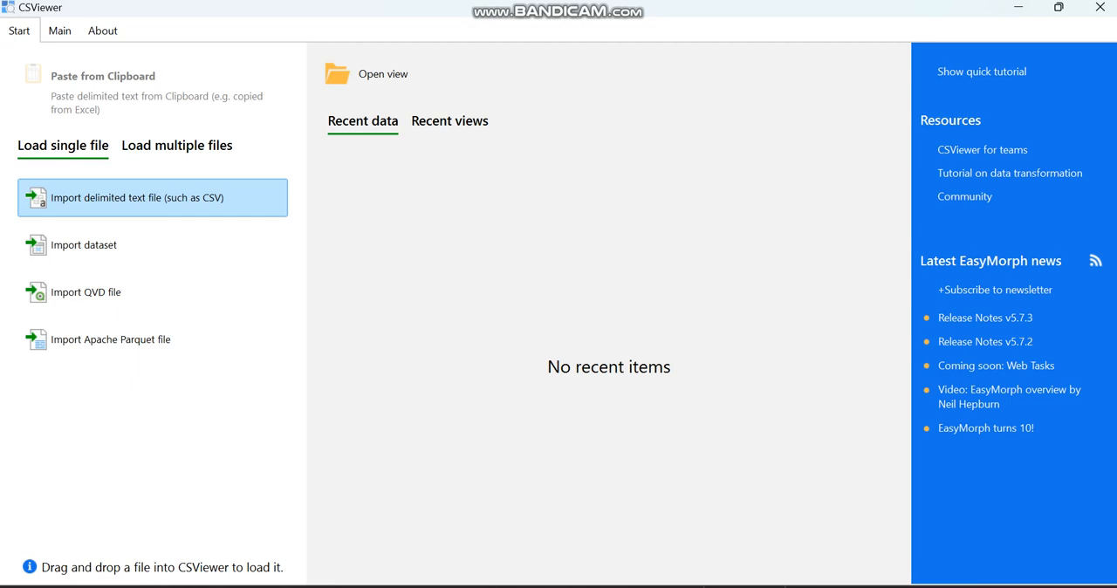
# Start importing a single delimited text file and browse the Downloads folder with all file types shown.
pyautogui.click(137, 197)
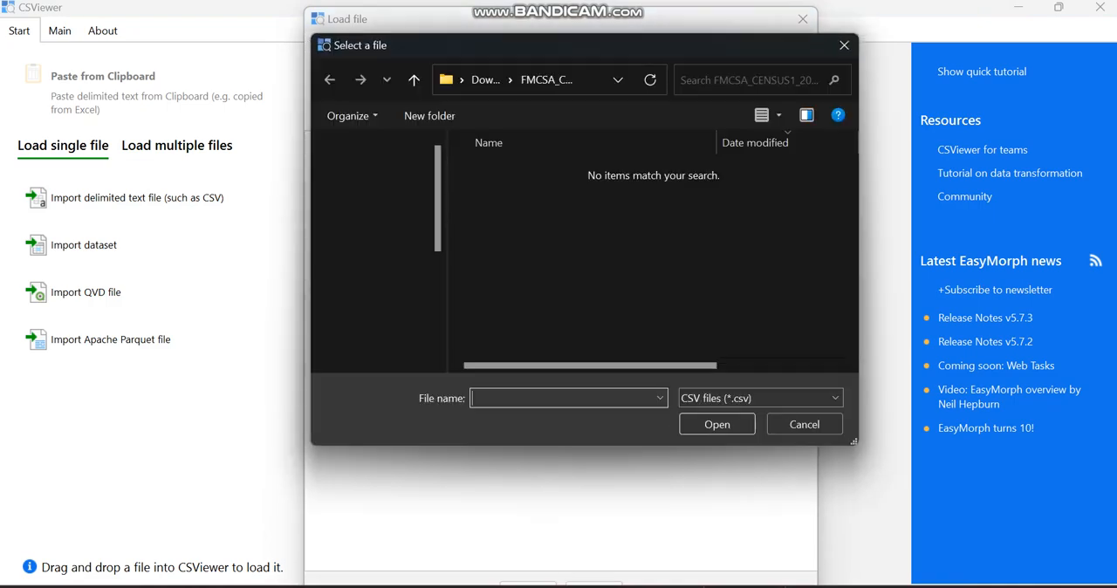
pyautogui.press('Escape')
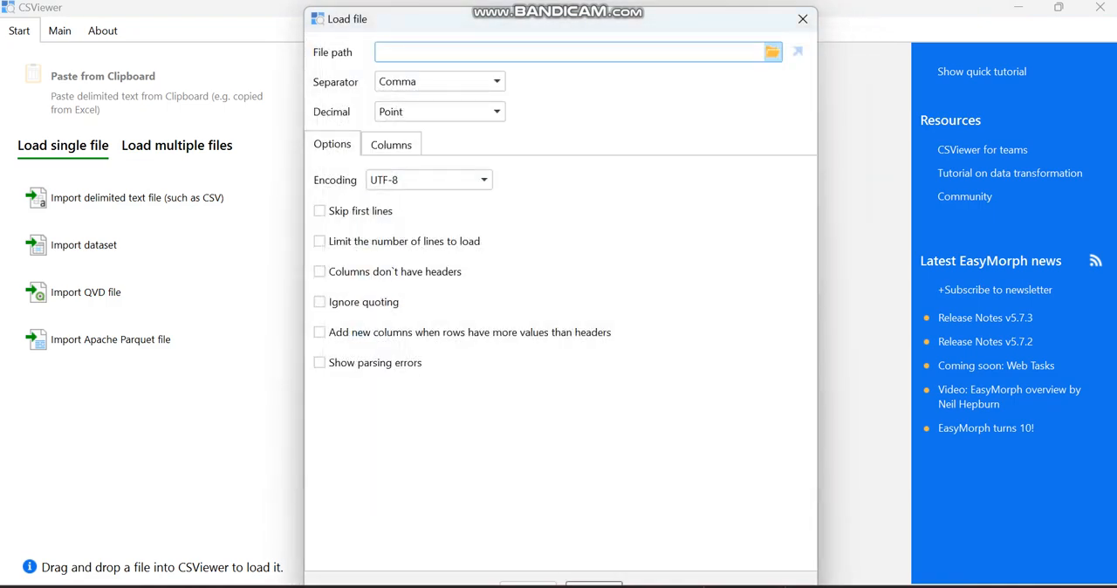
pyautogui.click(772, 52)
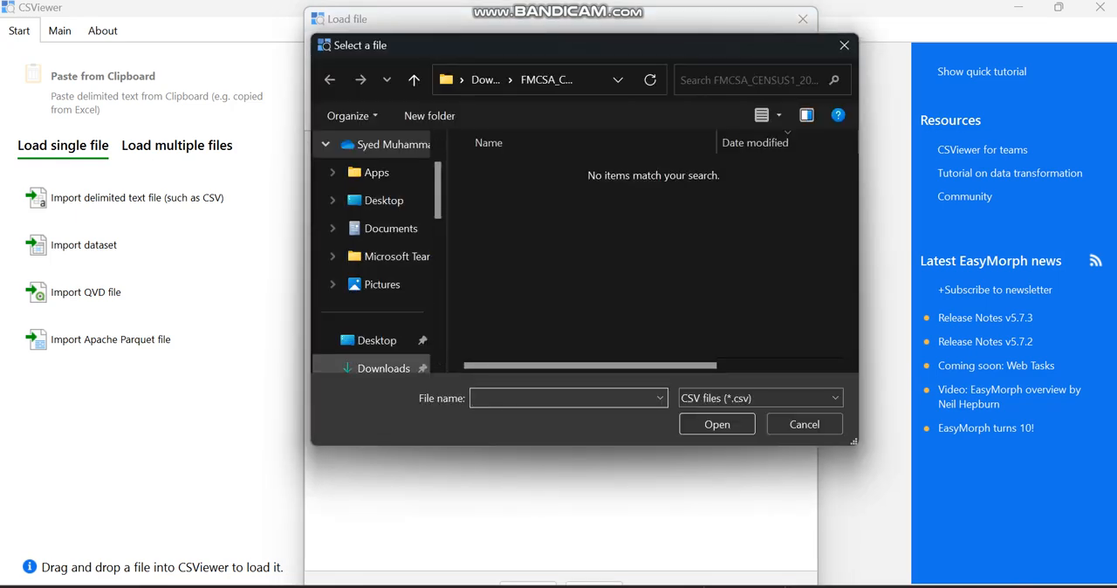
pyautogui.click(383, 367)
pyautogui.click(760, 398)
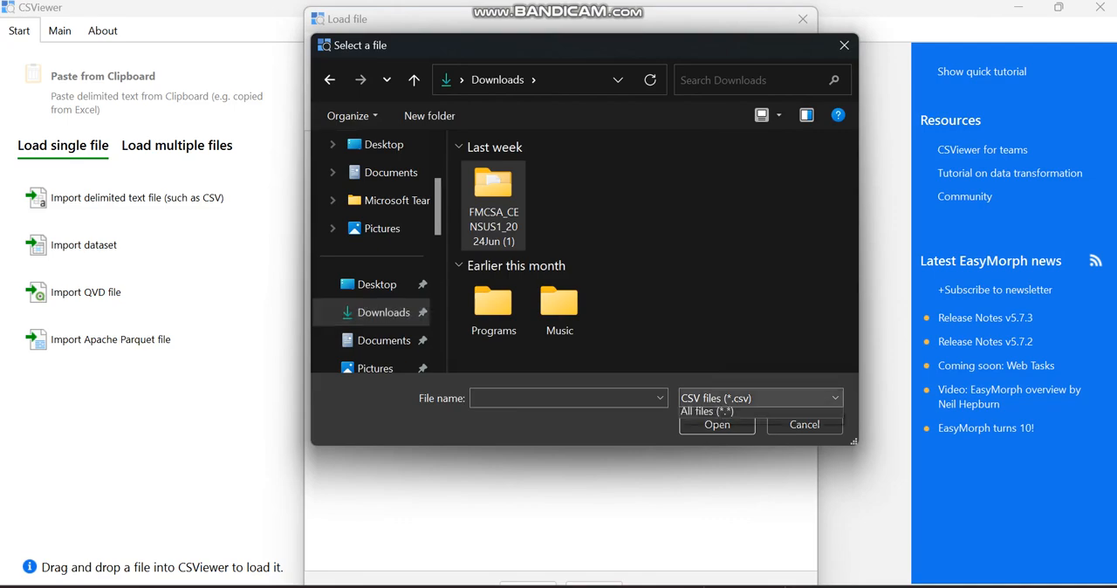
pyautogui.click(724, 444)
pyautogui.click(760, 398)
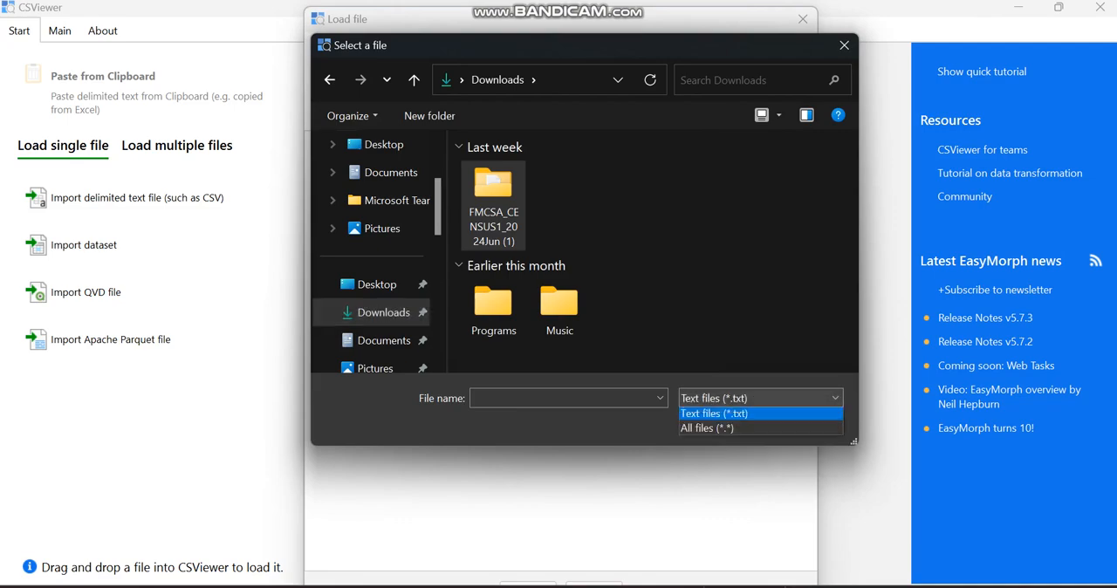
pyautogui.click(724, 457)
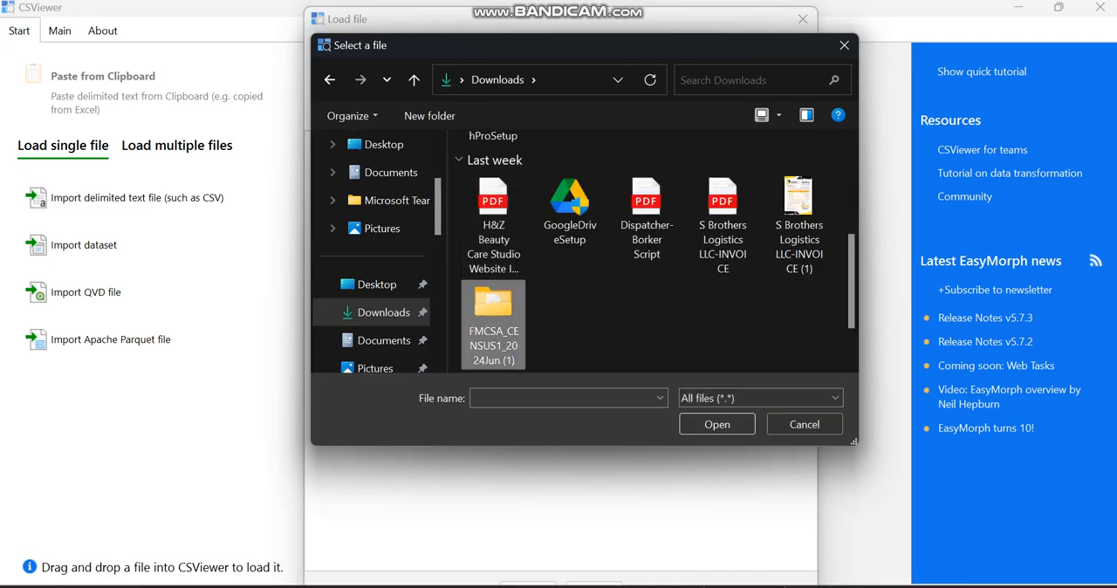
# Select the FMCSA_CENSUS1_2024Jun text file from the FMCSA_CENSUS1_2024Jun (1) folder and load it.
pyautogui.doubleClick(493, 325)
pyautogui.click(545, 222)
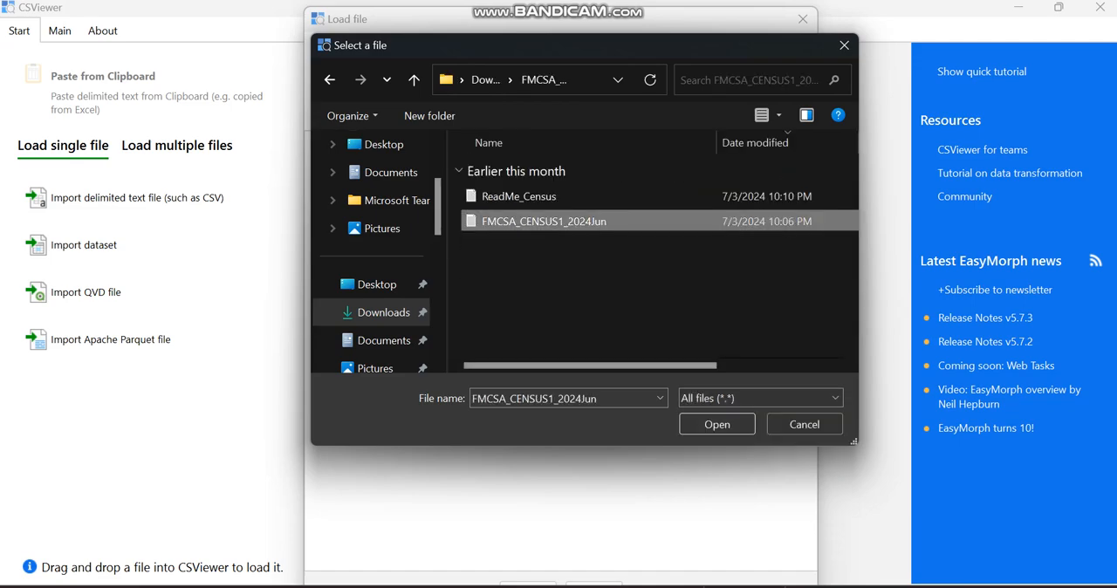
pyautogui.click(716, 424)
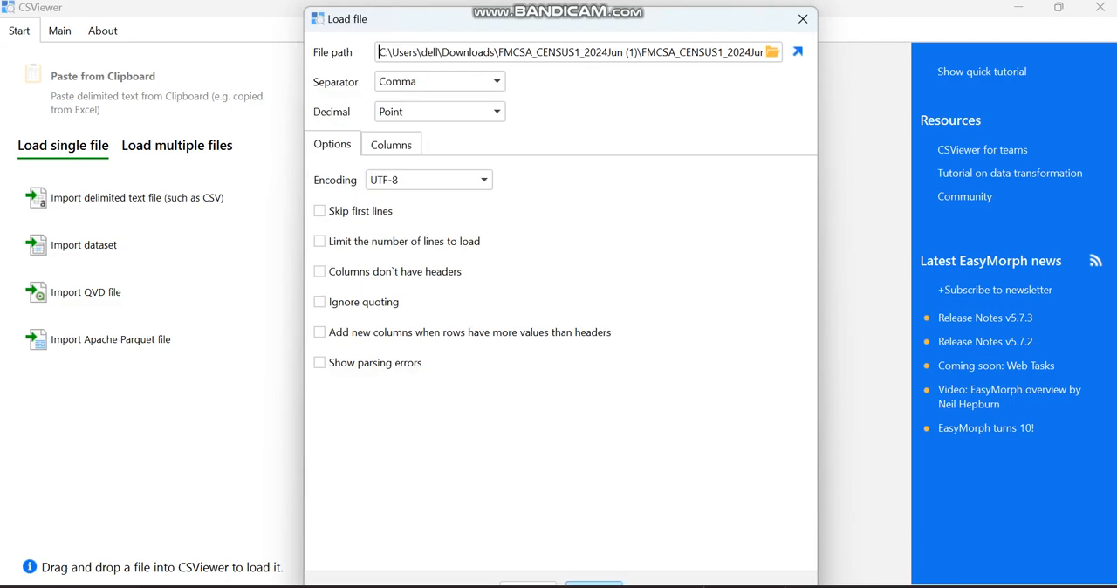
pyautogui.click(594, 584)
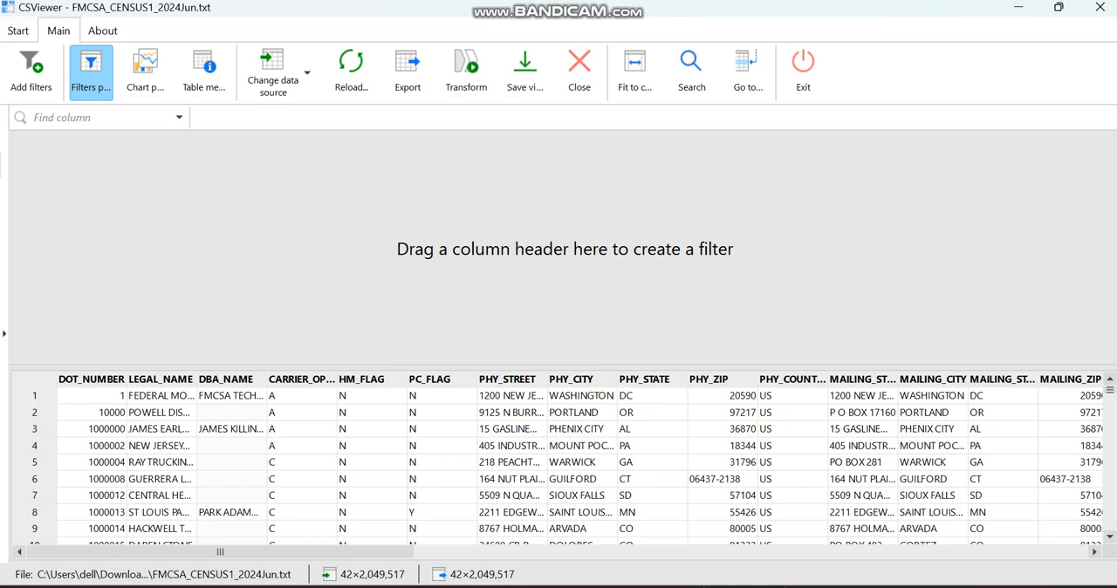
# Look through the loaded census table down to its last row and back to the first.
pyautogui.moveTo(1110, 390); pyautogui.dragTo(1110, 527)
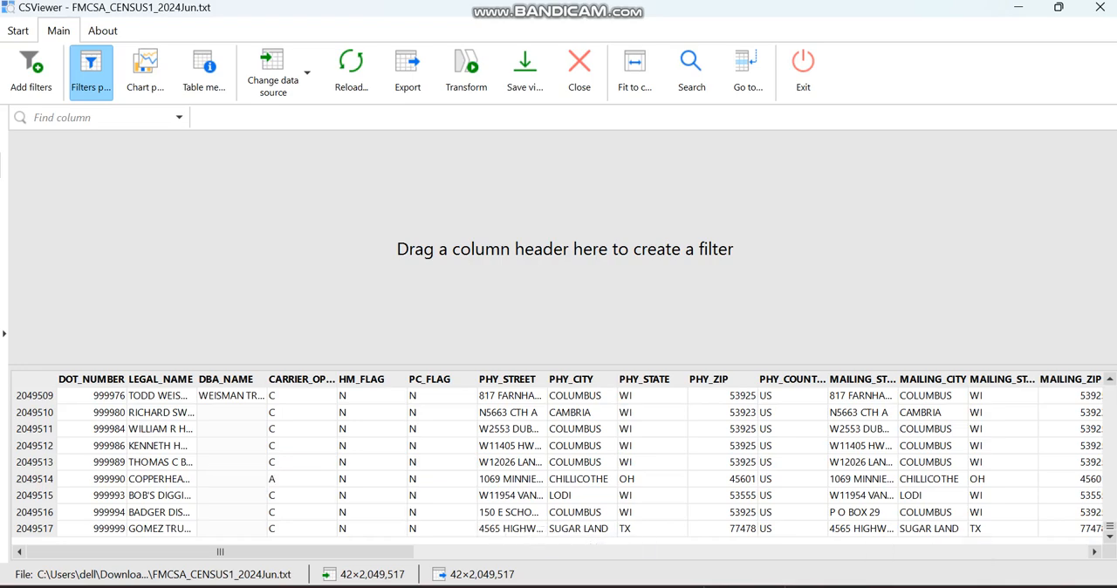
pyautogui.moveTo(1110, 526); pyautogui.dragTo(1110, 390)
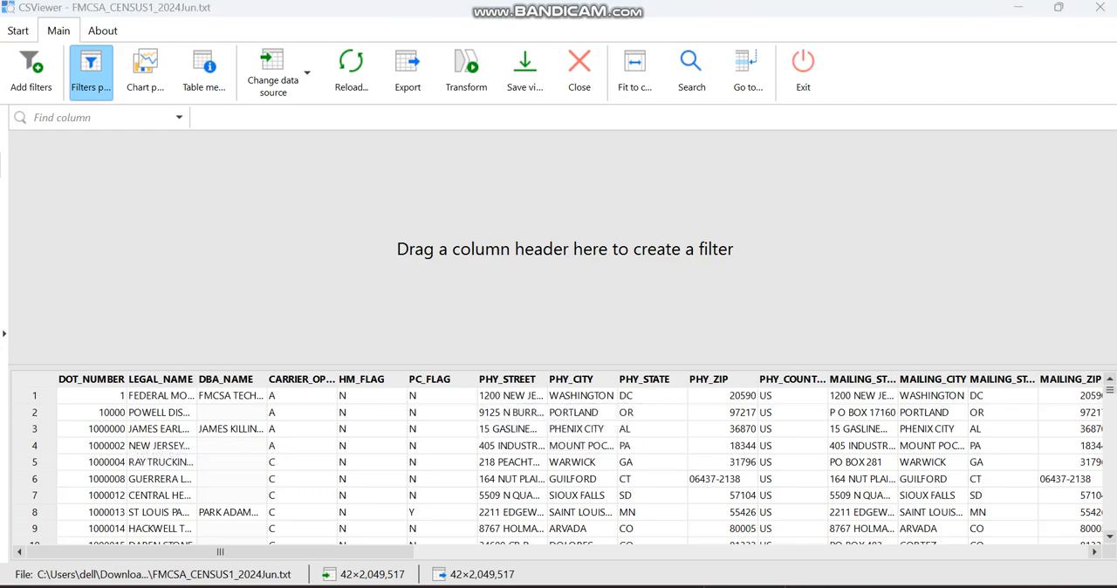
# Switch to File Explorer and reopen the FMCSA_CENSUS1_2024Jun (1) folder in Downloads.
pyautogui.click(806, 553)
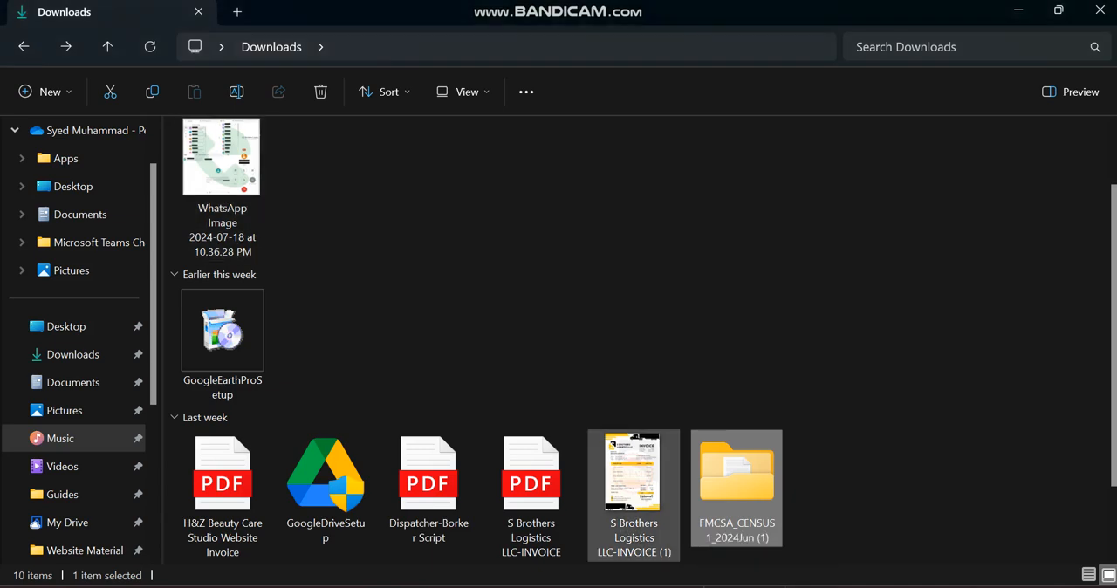
pyautogui.doubleClick(737, 480)
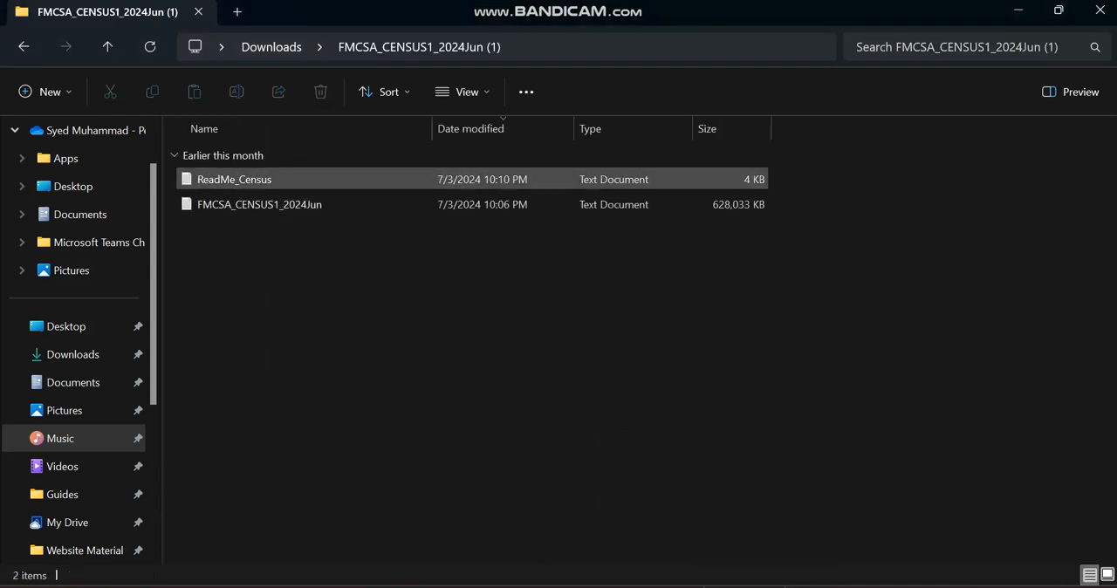
# Open the ReadMe_Census text file, maximize it, and read the census field descriptions starting with DOT_NUMBER.
pyautogui.click(262, 180)
pyautogui.press('Return')
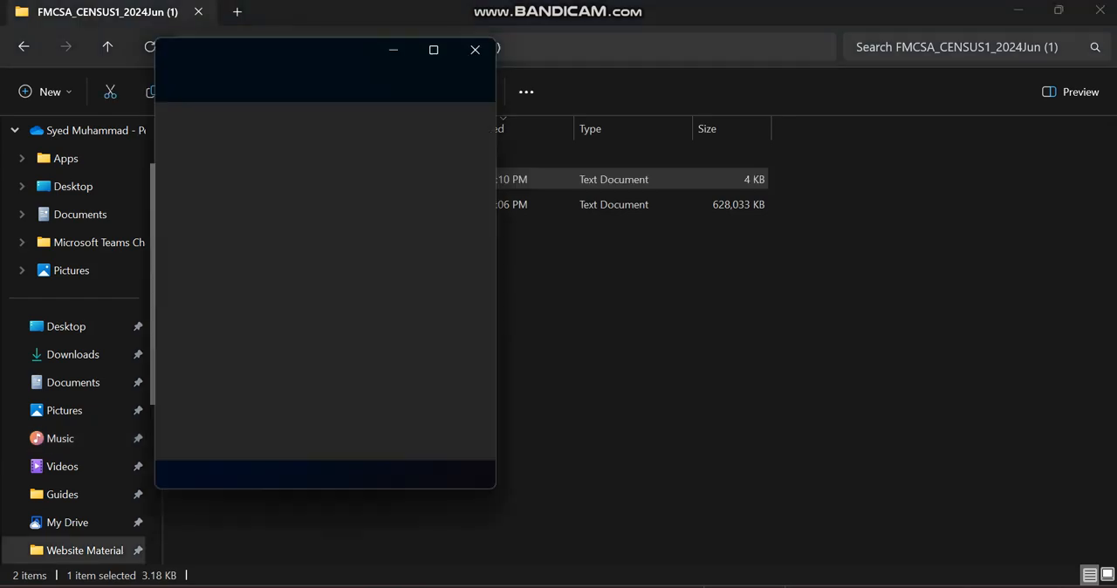
pyautogui.click(434, 50)
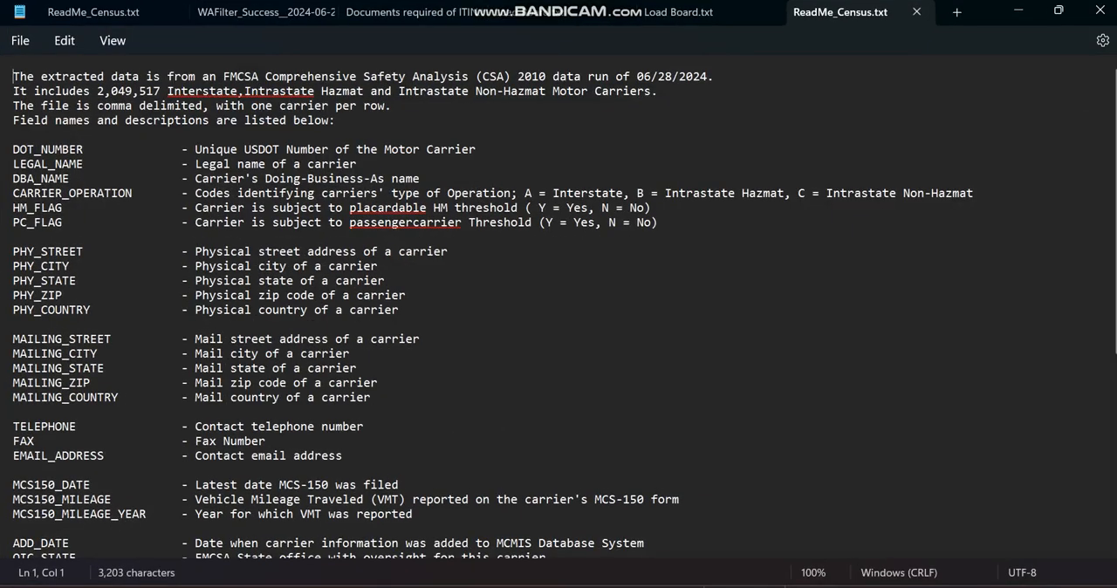
pyautogui.doubleClick(49, 151)
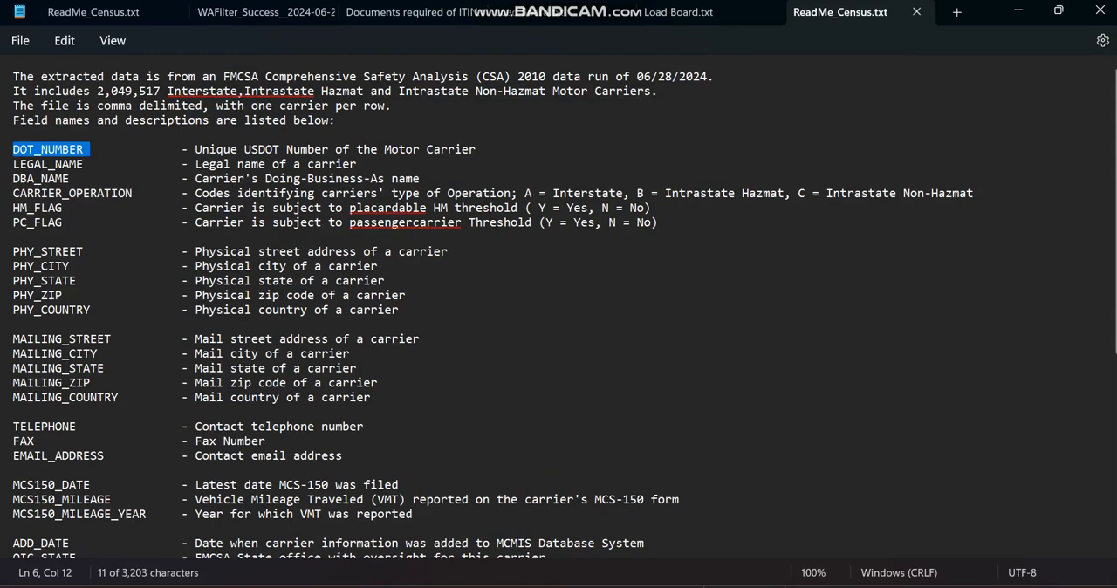
# Switch to CSViewer, add a filter for the CARRIER_OPERATION column, and apply the value A.
pyautogui.click(767, 586)
pyautogui.click(746, 553)
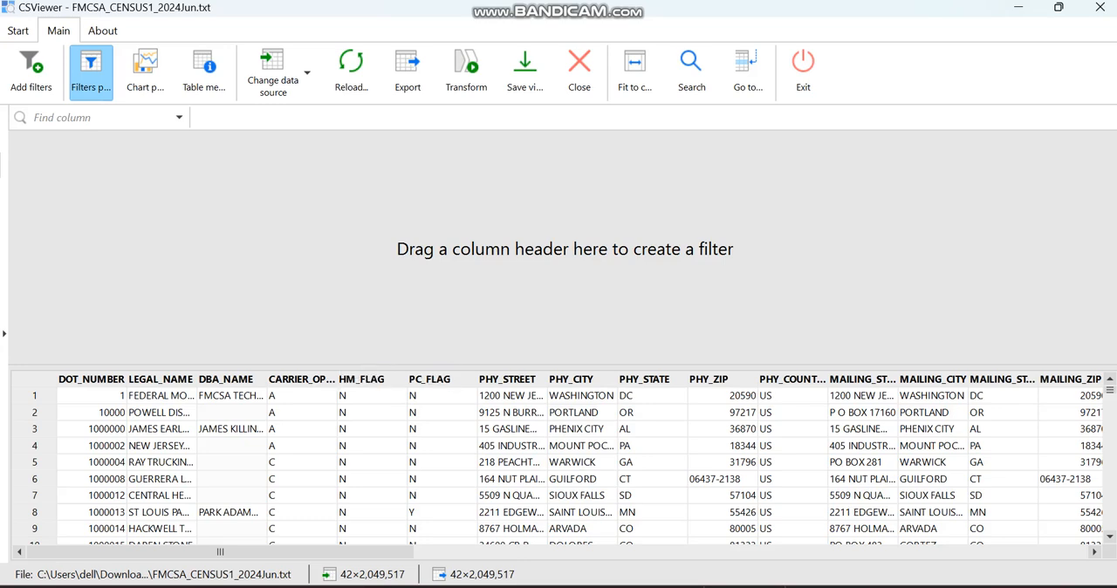
pyautogui.click(301, 379)
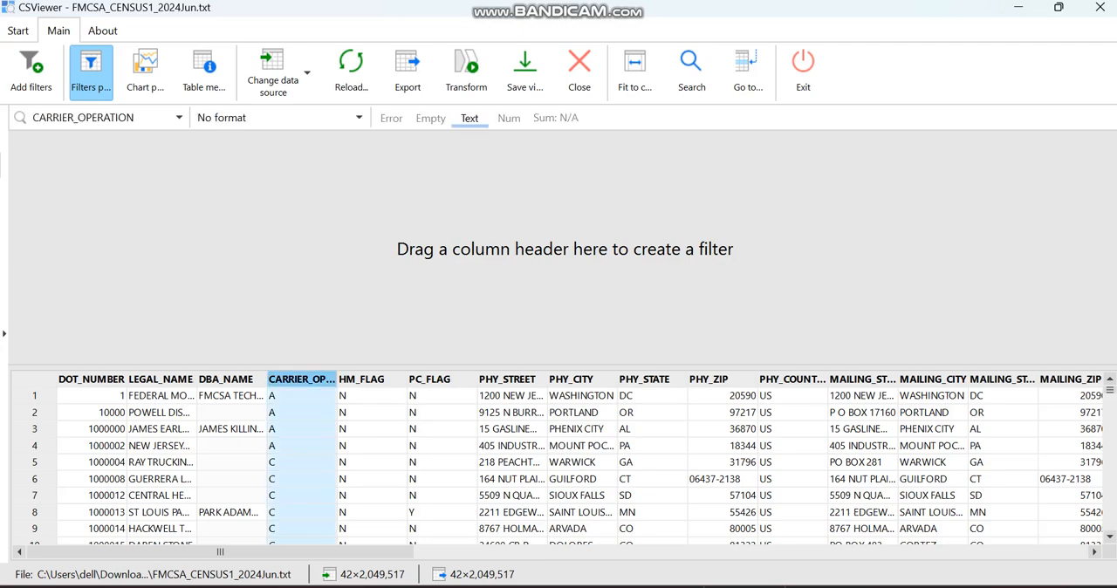
pyautogui.moveTo(301, 379); pyautogui.dragTo(349, 296)
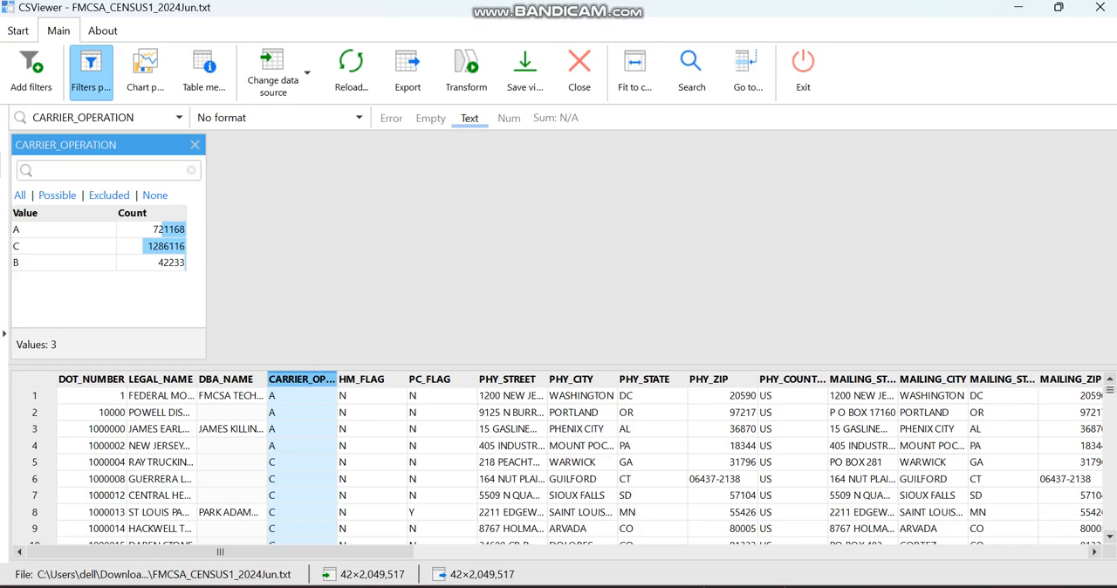
pyautogui.click(63, 229)
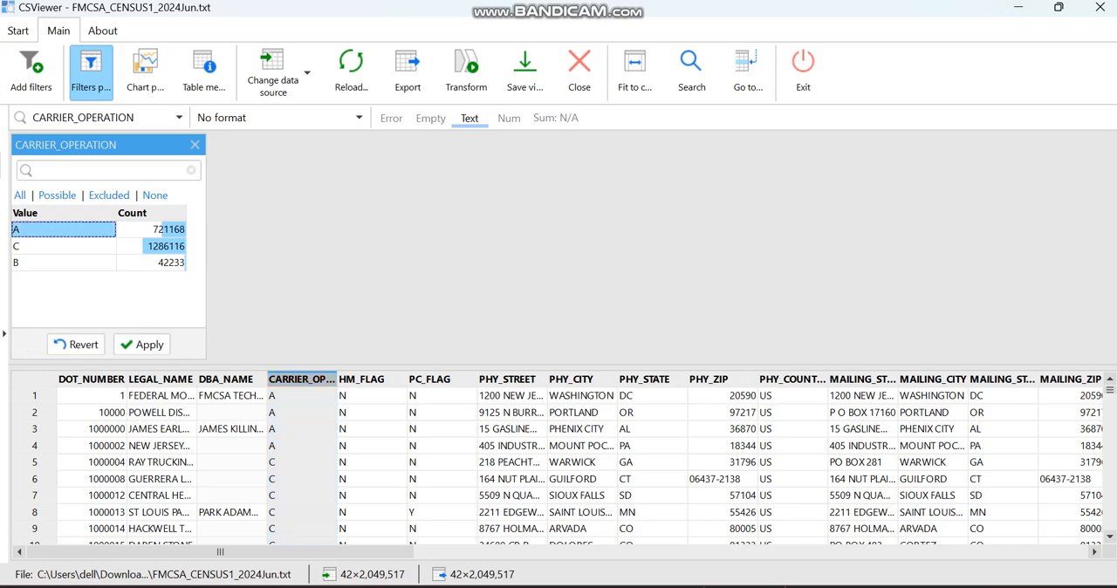
pyautogui.click(142, 345)
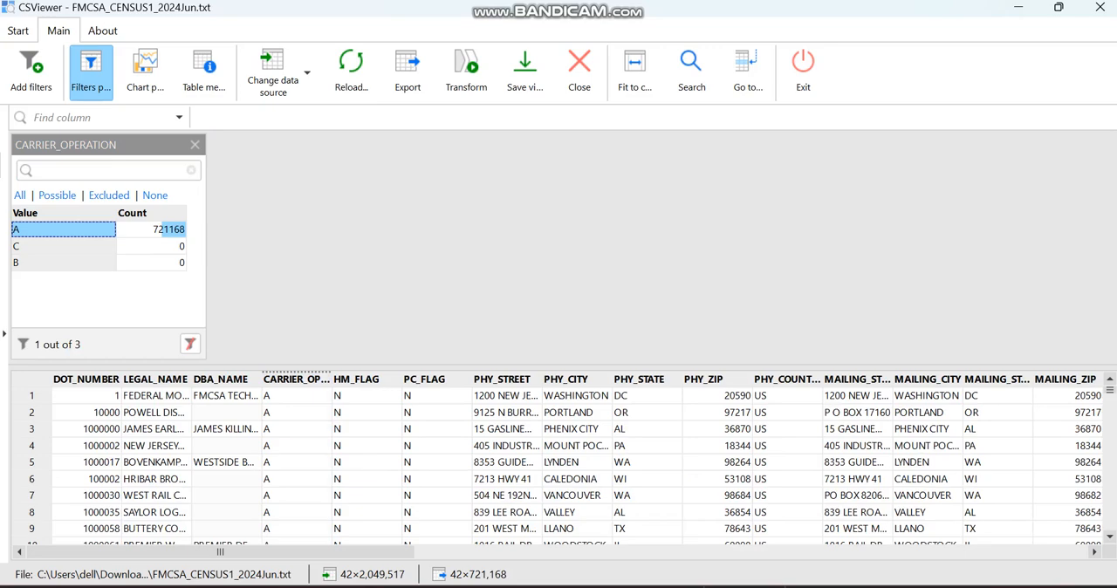
# Add filters for the HM_FLAG and PC_FLAG columns and apply the value N in each.
pyautogui.click(357, 379)
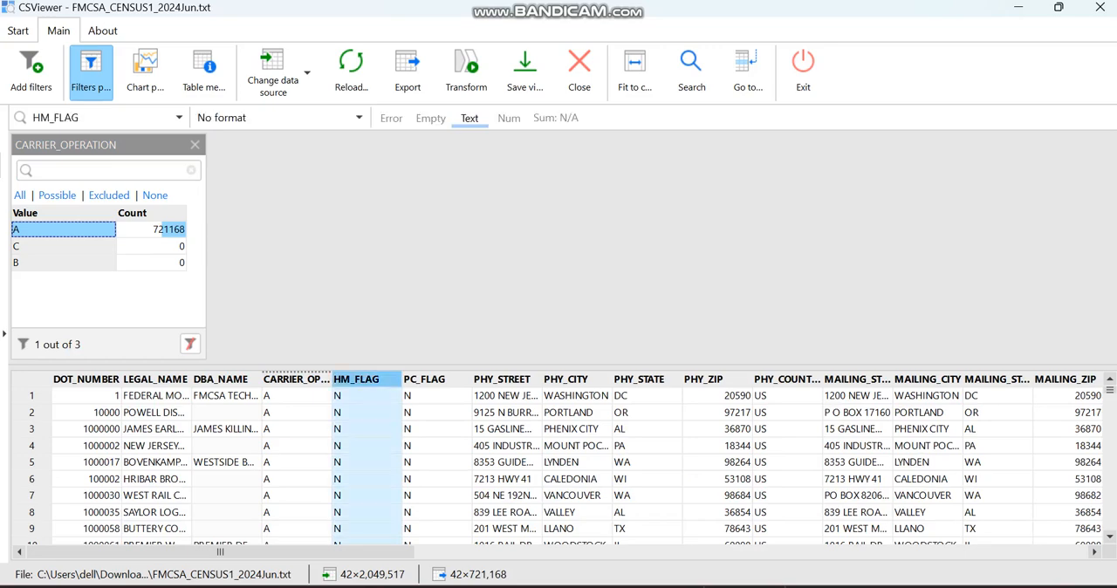
pyautogui.moveTo(357, 380); pyautogui.dragTo(323, 253)
pyautogui.click(265, 230)
pyautogui.click(344, 344)
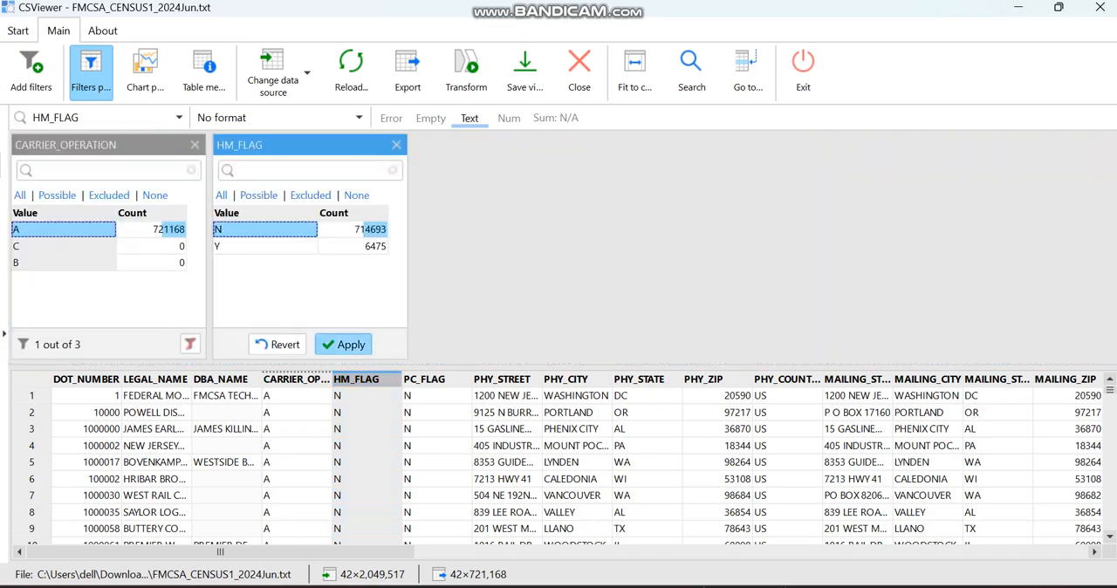
pyautogui.moveTo(425, 380); pyautogui.dragTo(417, 279)
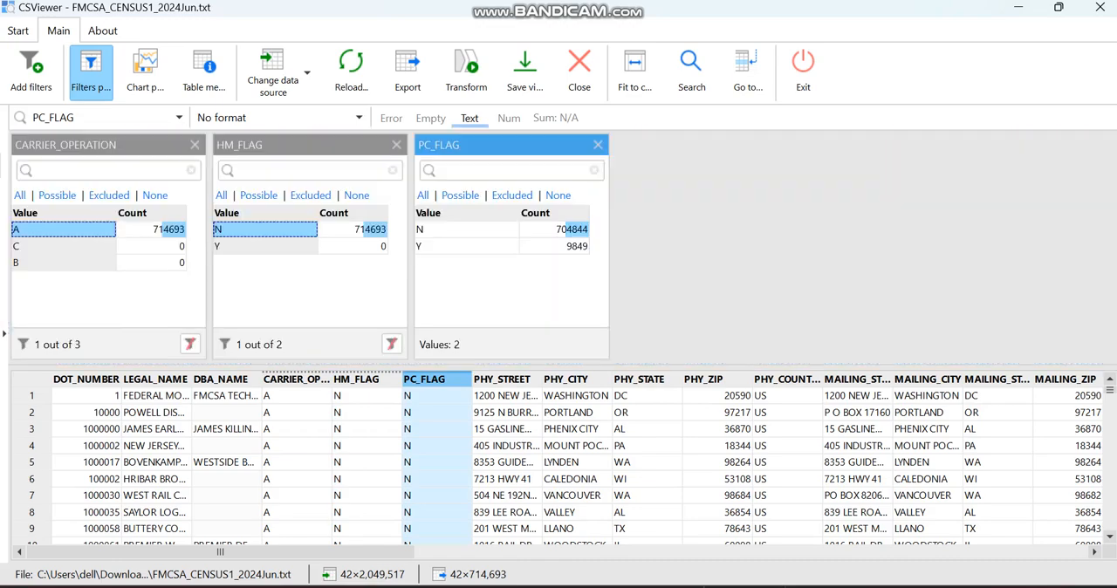
pyautogui.click(466, 229)
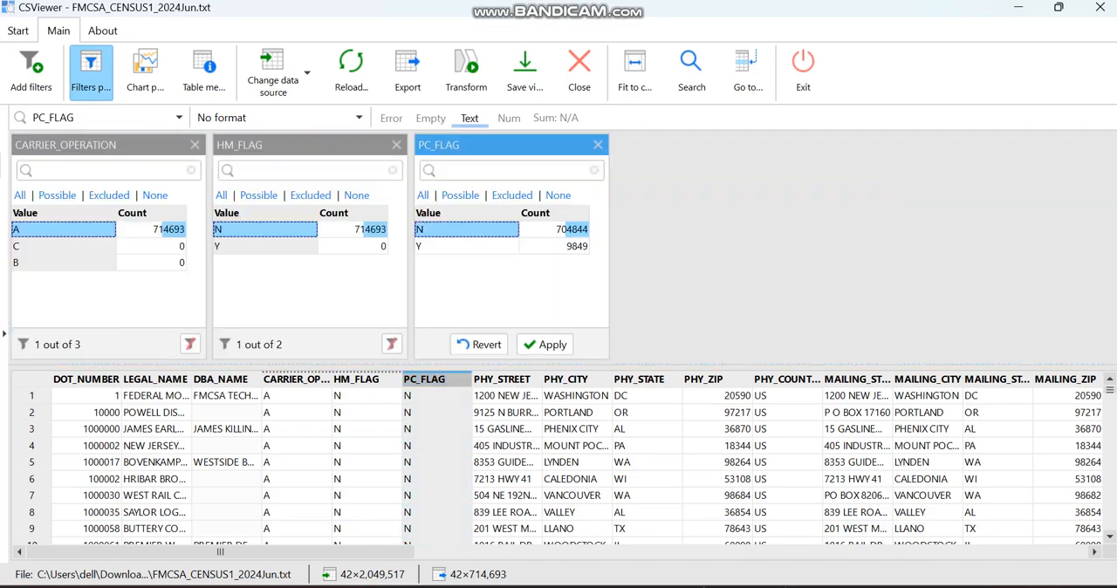
pyautogui.click(545, 344)
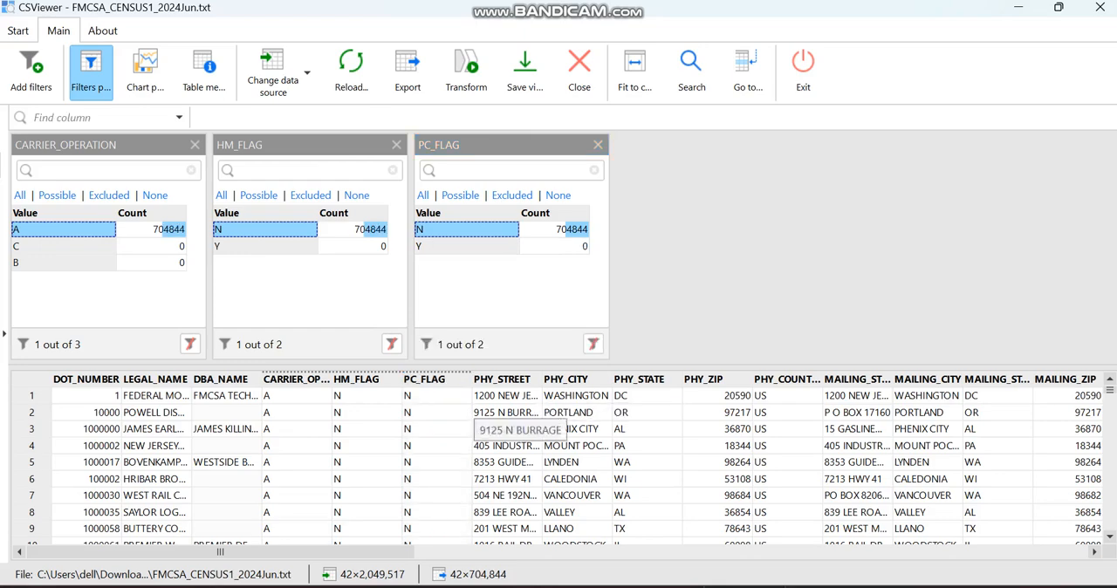
# Add filters for the PHY_COUNTRY and MAILING_COUNTRY columns and apply the value US in each.
pyautogui.moveTo(332, 551); pyautogui.dragTo(392, 552)
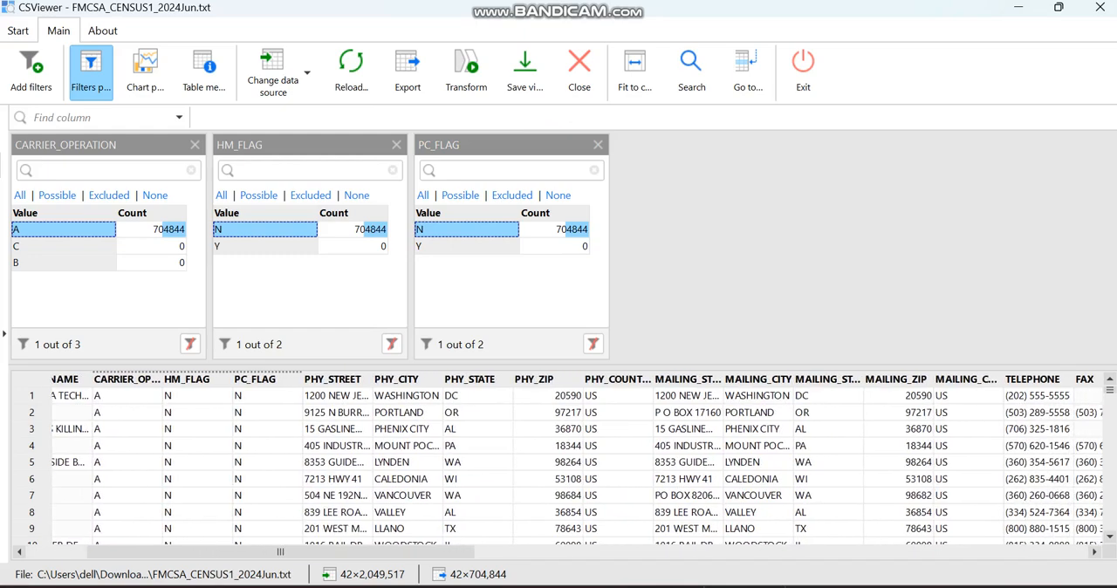
pyautogui.moveTo(617, 379); pyautogui.dragTo(564, 253)
pyautogui.click(668, 229)
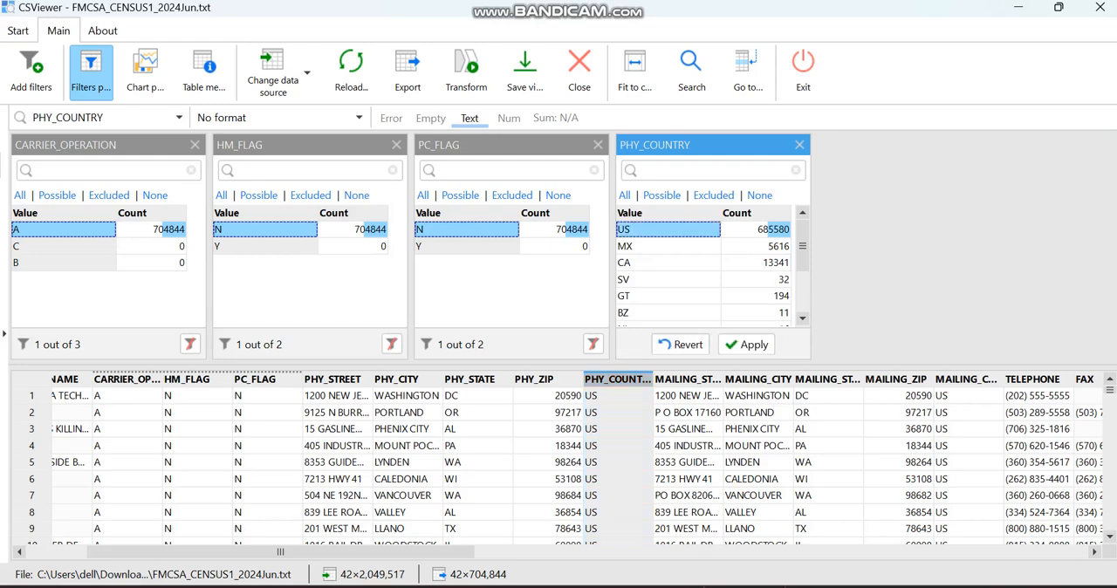
pyautogui.click(746, 344)
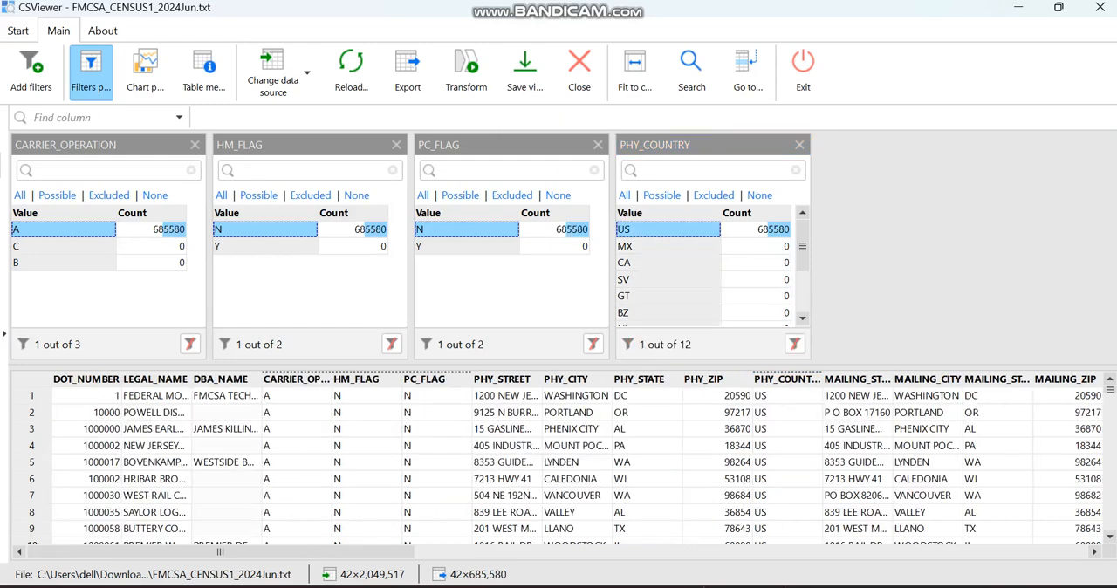
pyautogui.moveTo(220, 553); pyautogui.dragTo(269, 552)
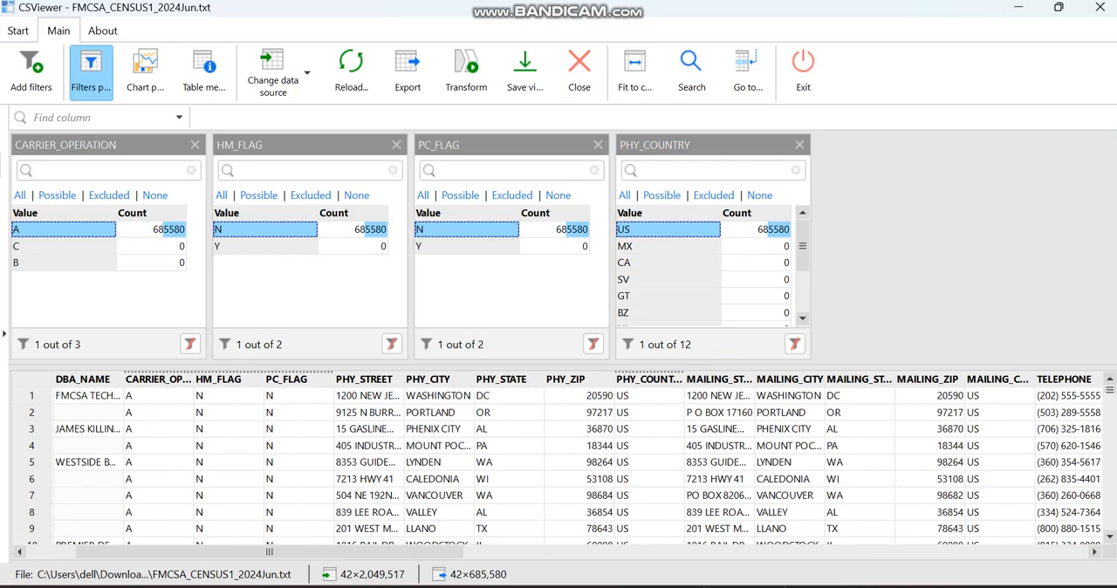
pyautogui.moveTo(269, 553); pyautogui.dragTo(311, 552)
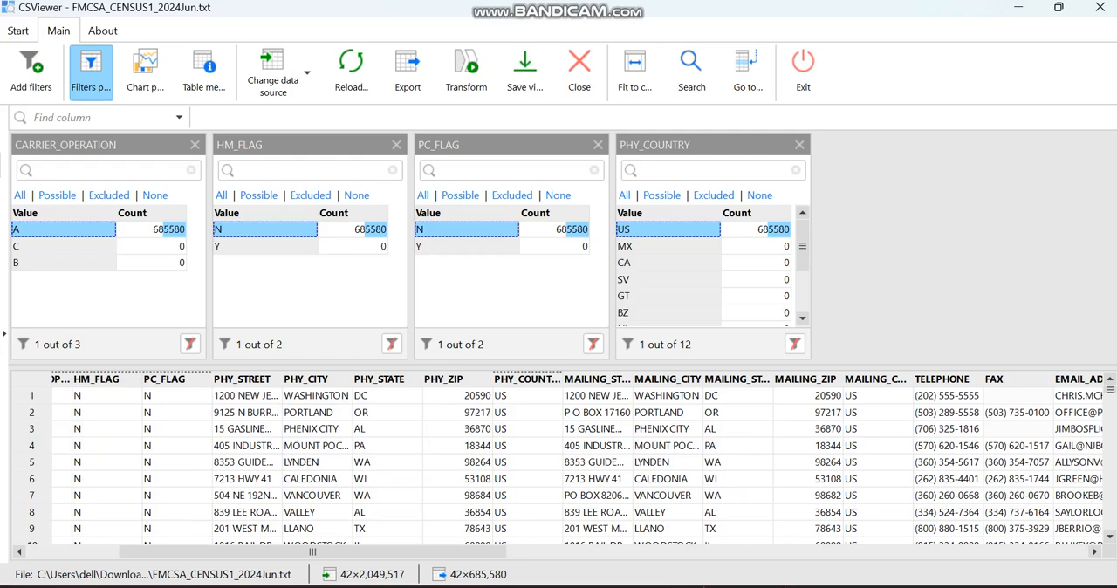
pyautogui.moveTo(863, 379); pyautogui.dragTo(874, 261)
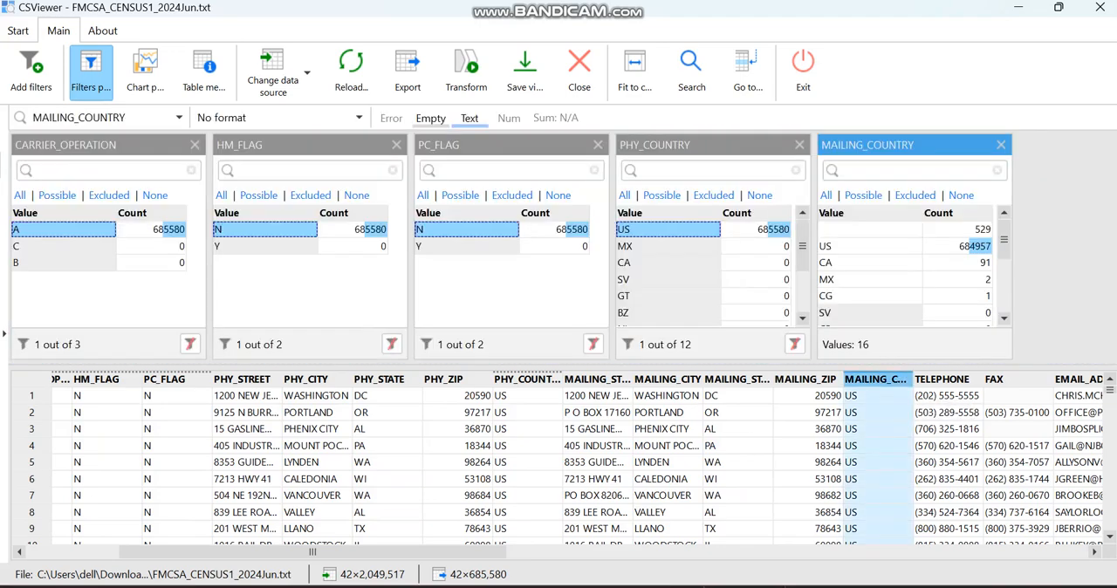
pyautogui.click(851, 246)
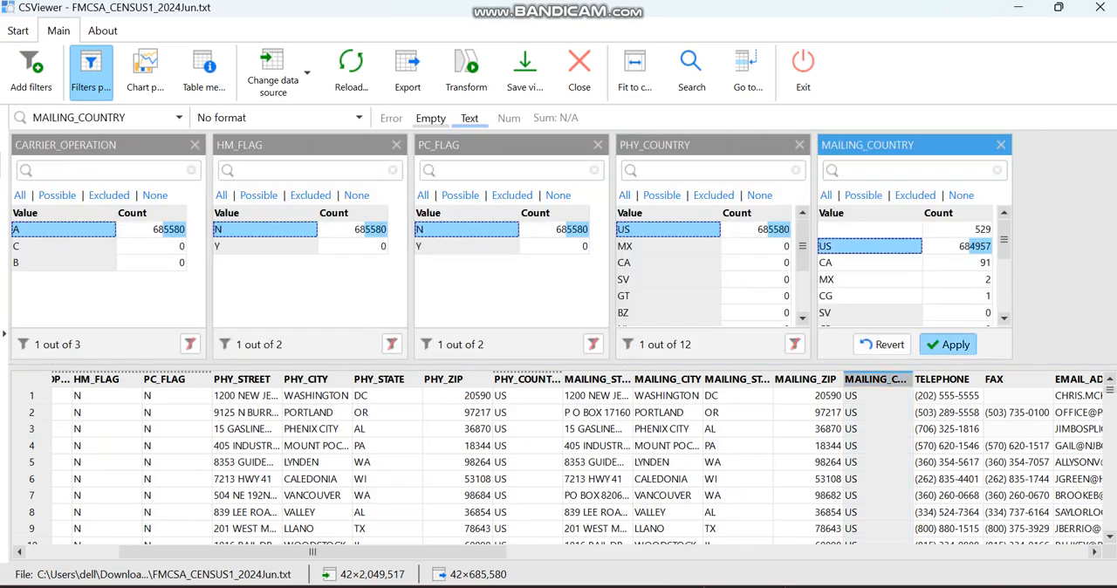
pyautogui.click(948, 344)
# Add a filter for the OP_OTHER column and apply the value N.
pyautogui.moveTo(220, 552); pyautogui.dragTo(892, 552)
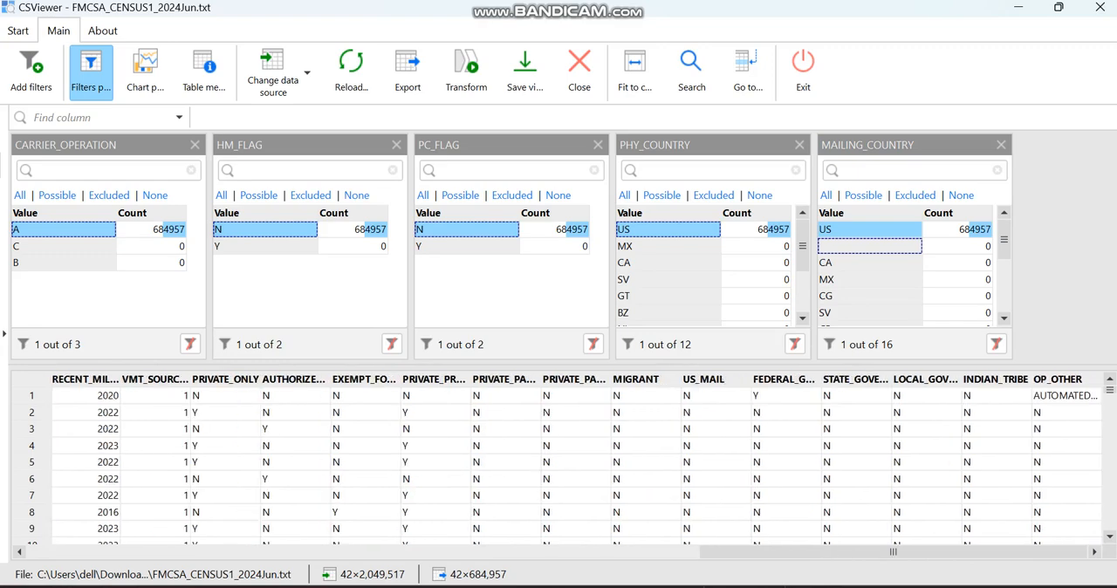
pyautogui.moveTo(1057, 379); pyautogui.dragTo(1051, 349)
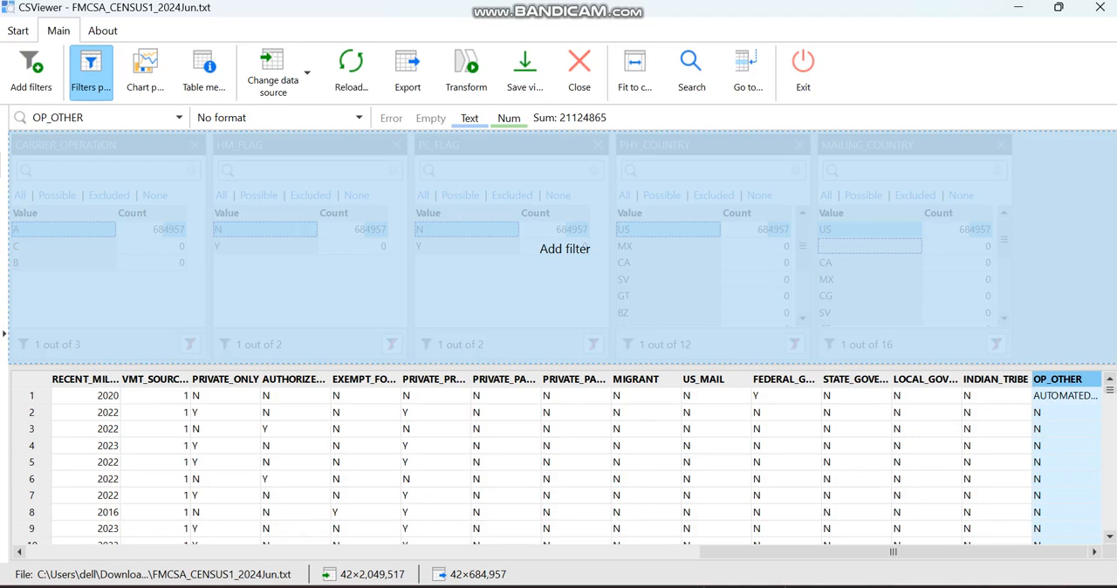
pyautogui.moveTo(549, 249); pyautogui.dragTo(549, 249)
pyautogui.click(967, 246)
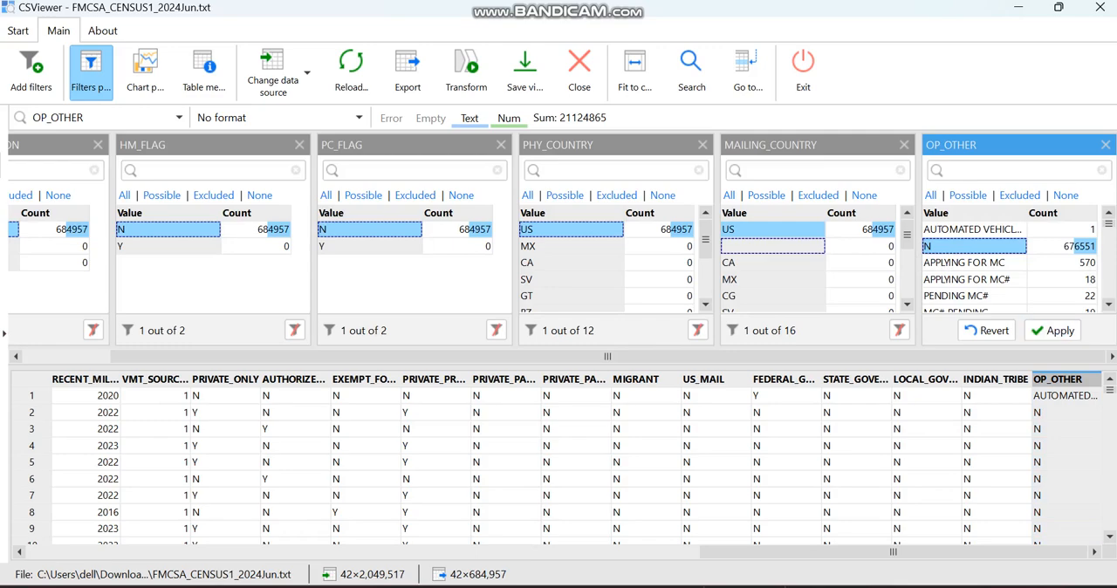
pyautogui.click(1052, 330)
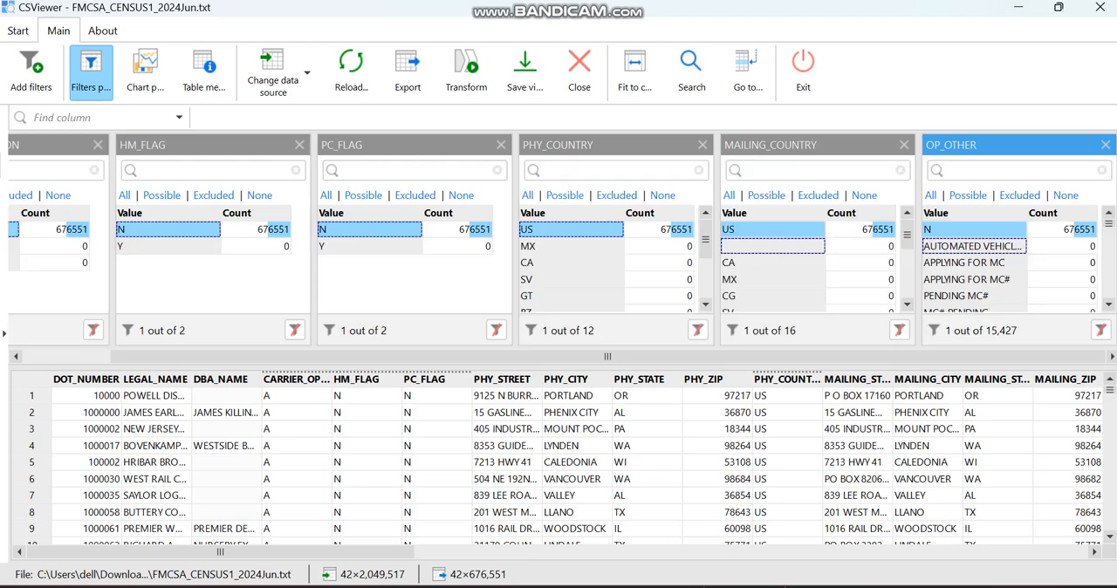
# Add filters for the INDIAN_TRIBE and LOCAL_GOVERNMENT columns and apply the value N in each.
pyautogui.moveTo(220, 552); pyautogui.dragTo(892, 552)
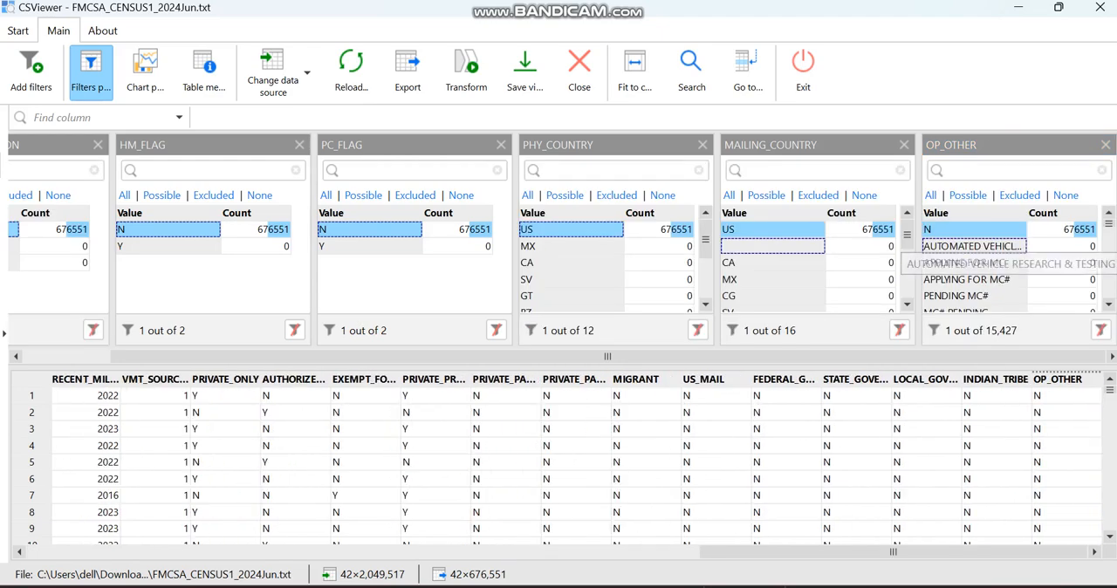
pyautogui.moveTo(995, 380); pyautogui.dragTo(972, 266)
pyautogui.click(973, 229)
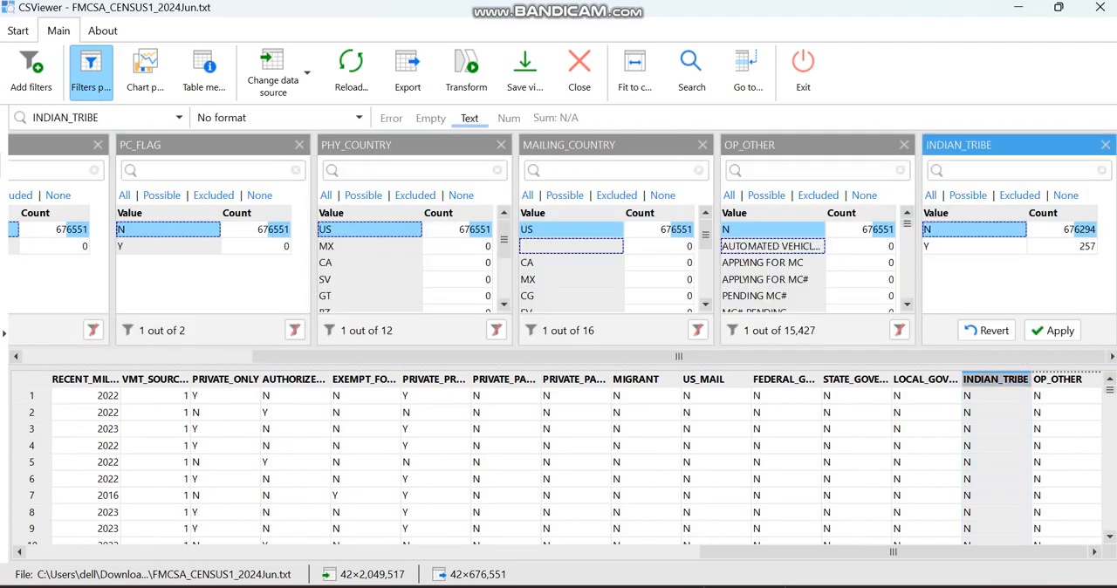
pyautogui.click(1053, 330)
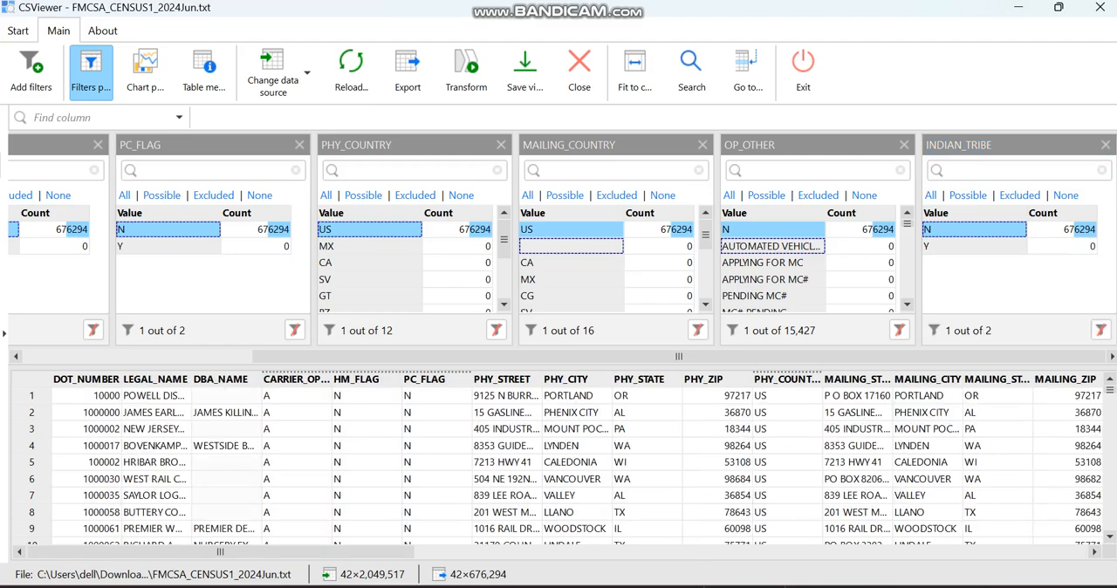
pyautogui.moveTo(220, 551); pyautogui.dragTo(892, 552)
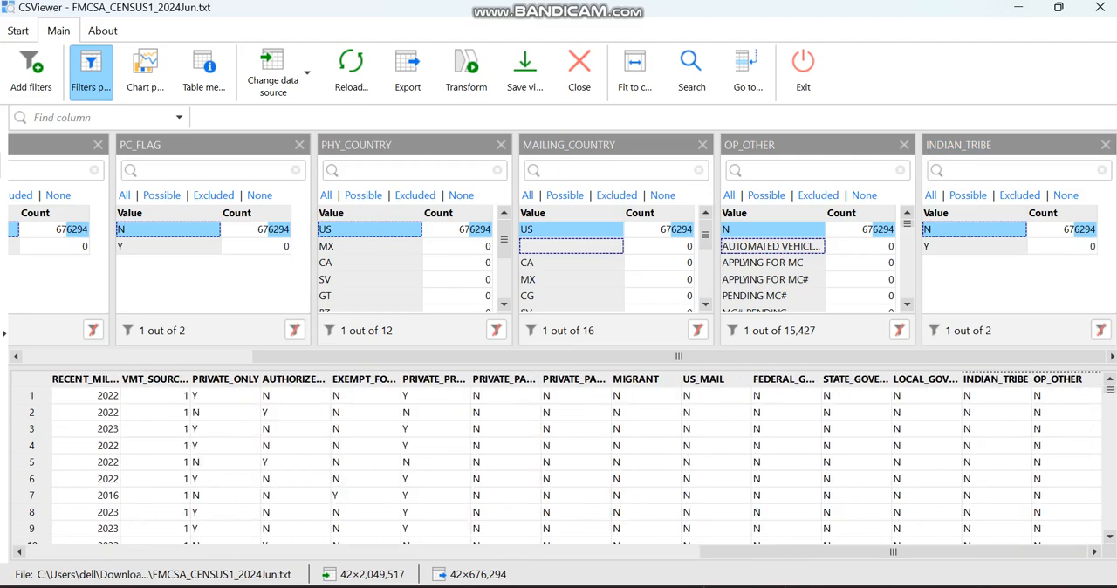
pyautogui.moveTo(925, 379); pyautogui.dragTo(1003, 262)
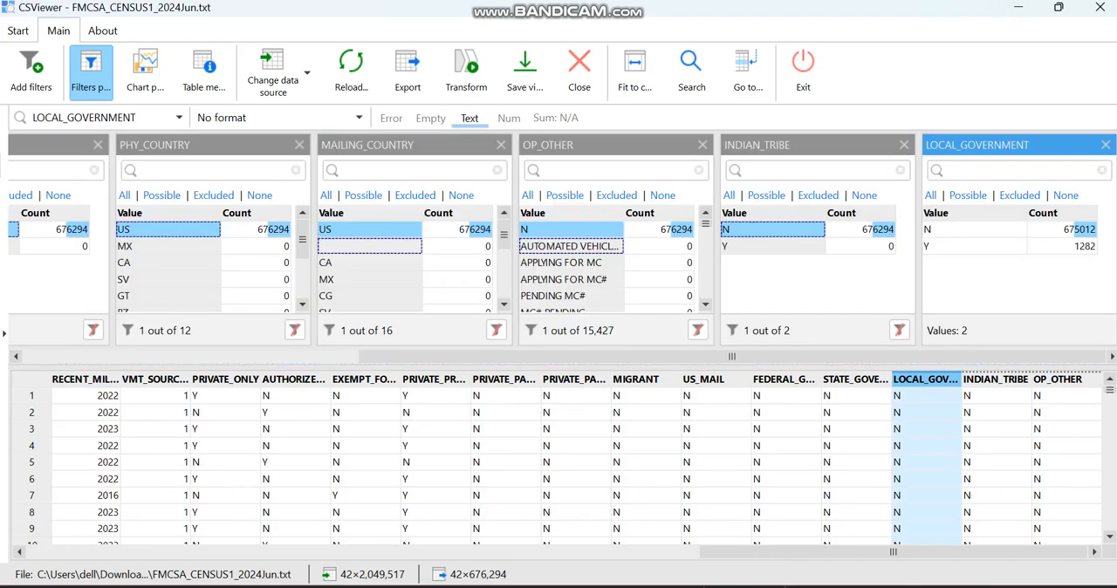
pyautogui.click(974, 230)
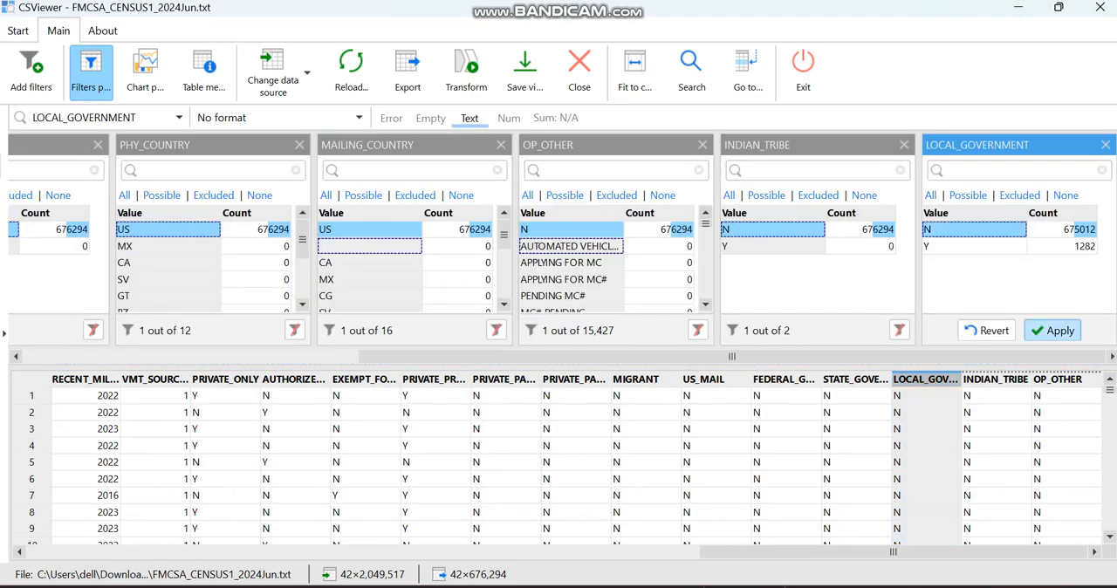
pyautogui.click(1055, 330)
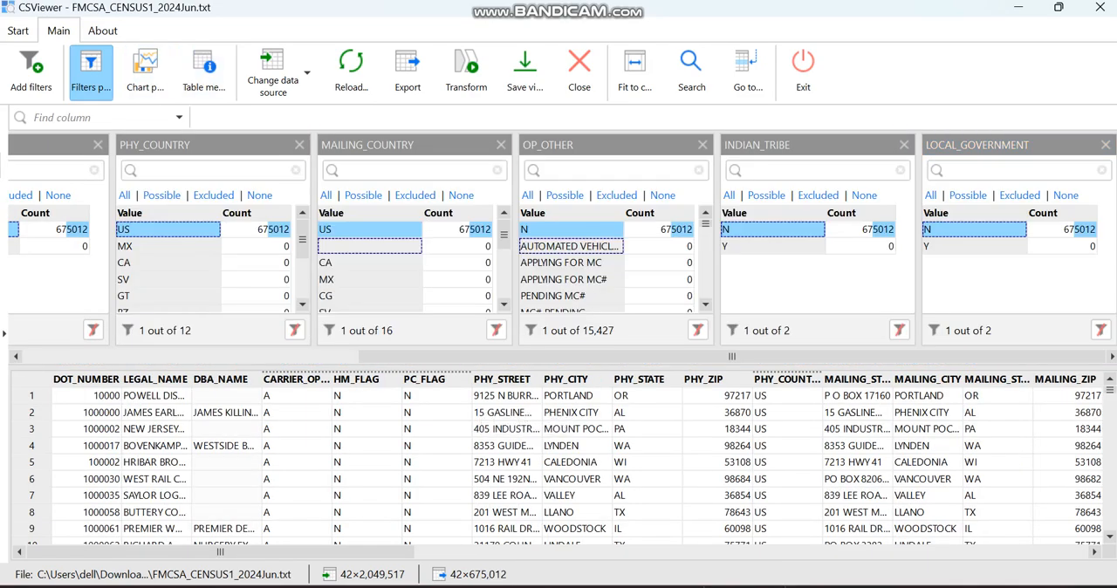
# Clear the applied filter selections and mark STATE_GOVERNMENT, PRIVATE_PROPERTY, PRIVATE_PASSENGER_NONBUSINESS, PRIVATE_PASSENGER_BUSINESS and PRIVATE_ONLY as additional filter columns.
pyautogui.click(90, 70)
pyautogui.click(91, 70)
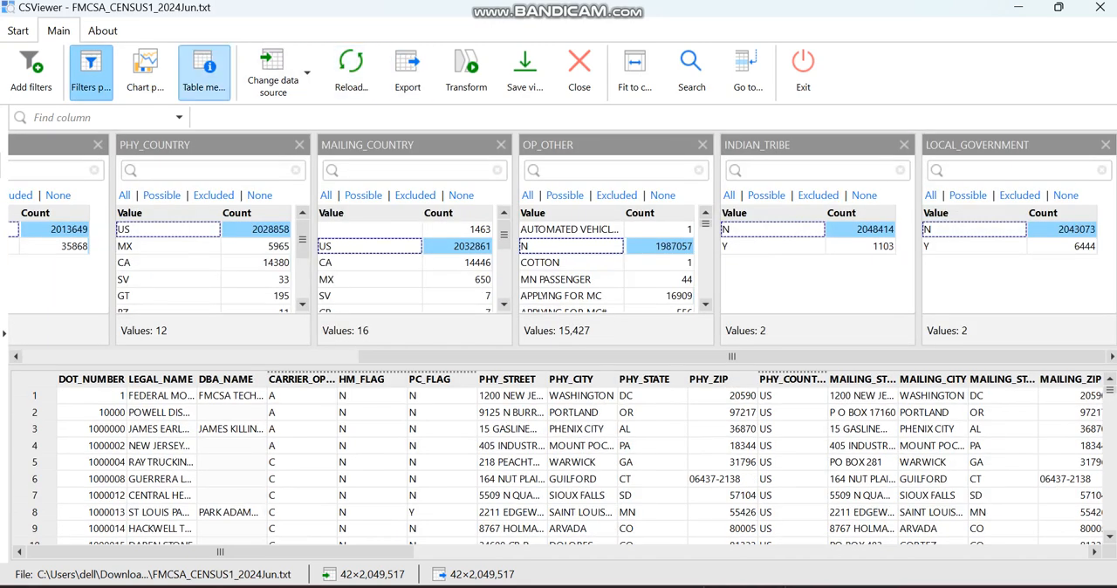
pyautogui.click(30, 68)
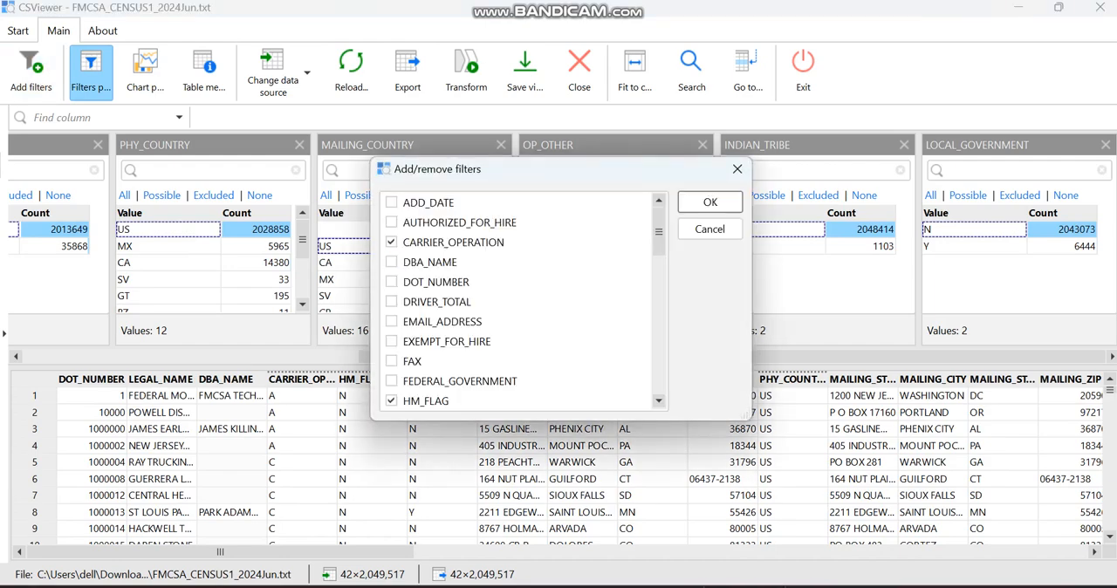
pyautogui.scroll(-10, 391, 319)
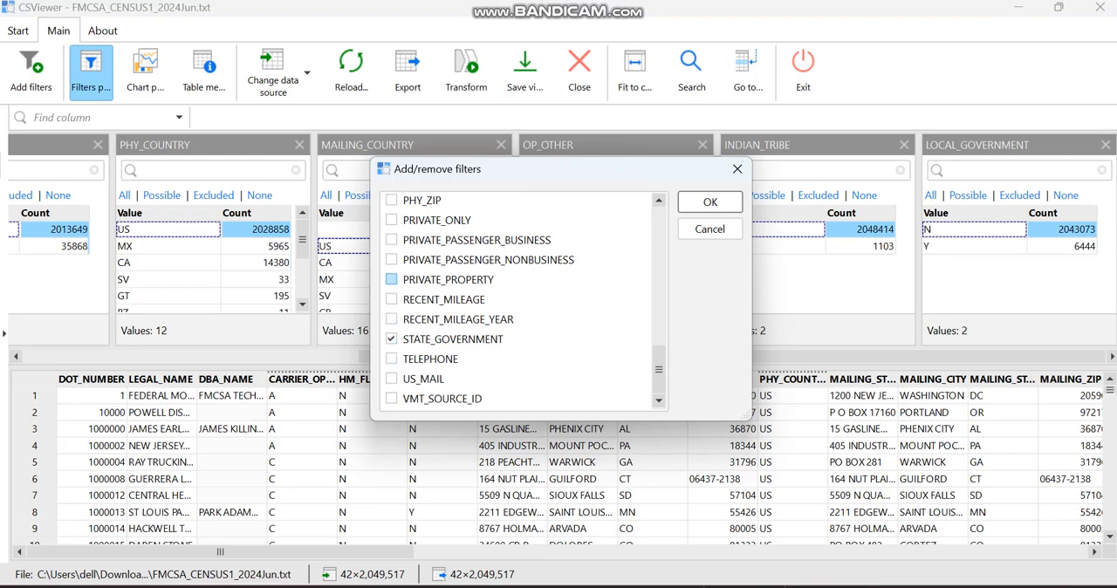
pyautogui.click(391, 259)
pyautogui.click(392, 239)
pyautogui.scroll(2, 391, 276)
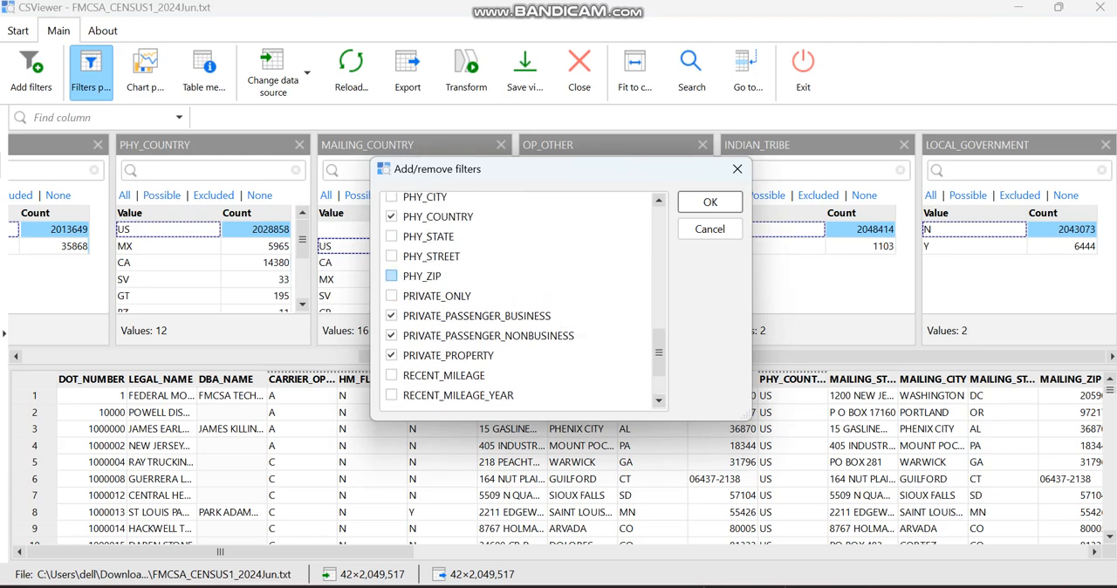
pyautogui.click(392, 296)
# Include FEDERAL_GOVERNMENT and EXEMPT_FOR_HIRE in the filter column selection and add all the chosen filters.
pyautogui.scroll(-2, 392, 296)
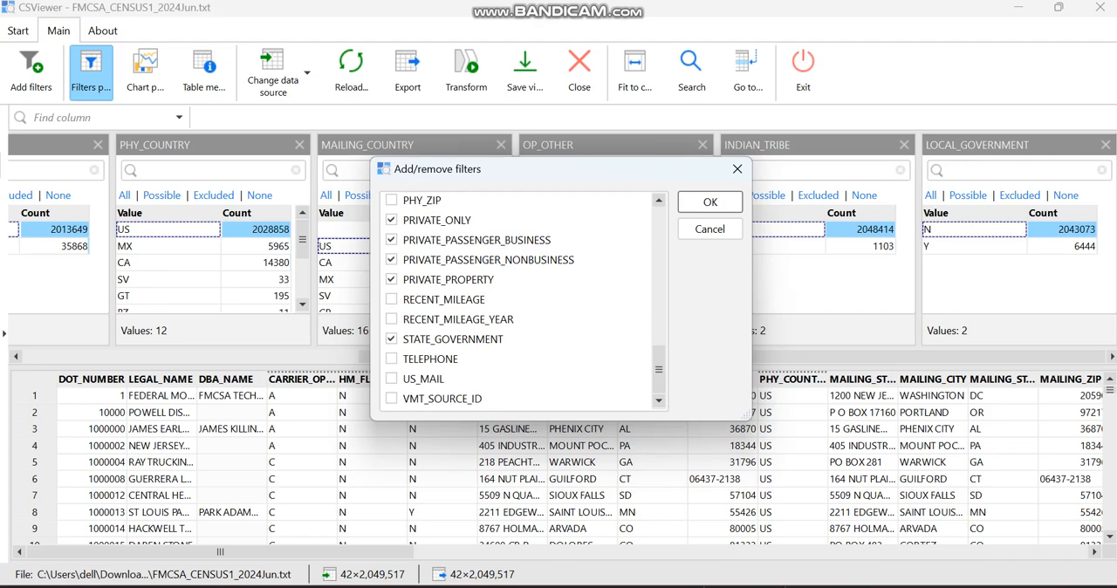
pyautogui.scroll(1, 523, 300)
pyautogui.scroll(4, 524, 300)
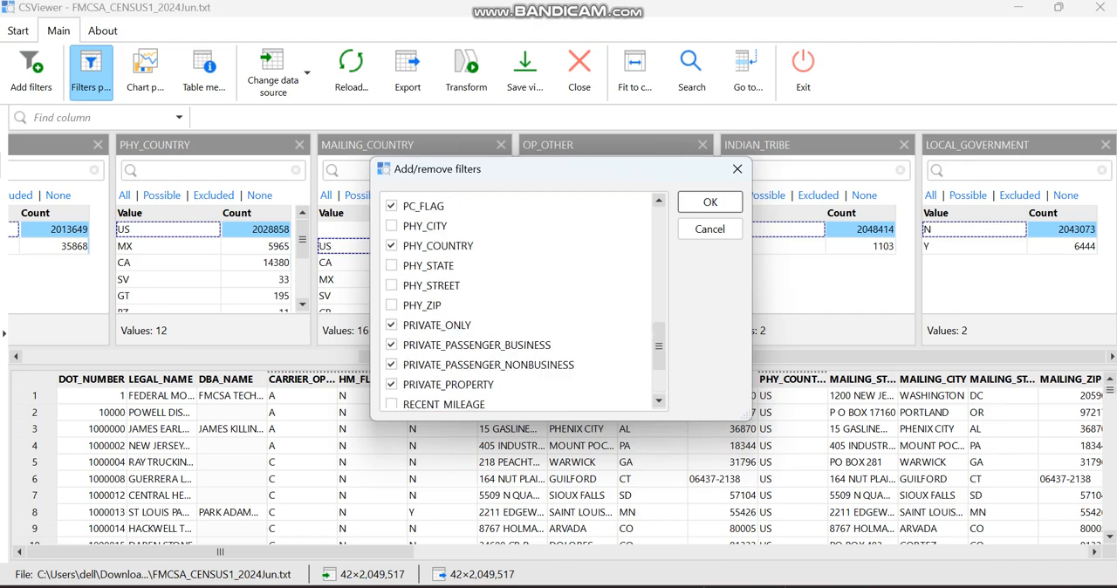
pyautogui.scroll(3, 524, 300)
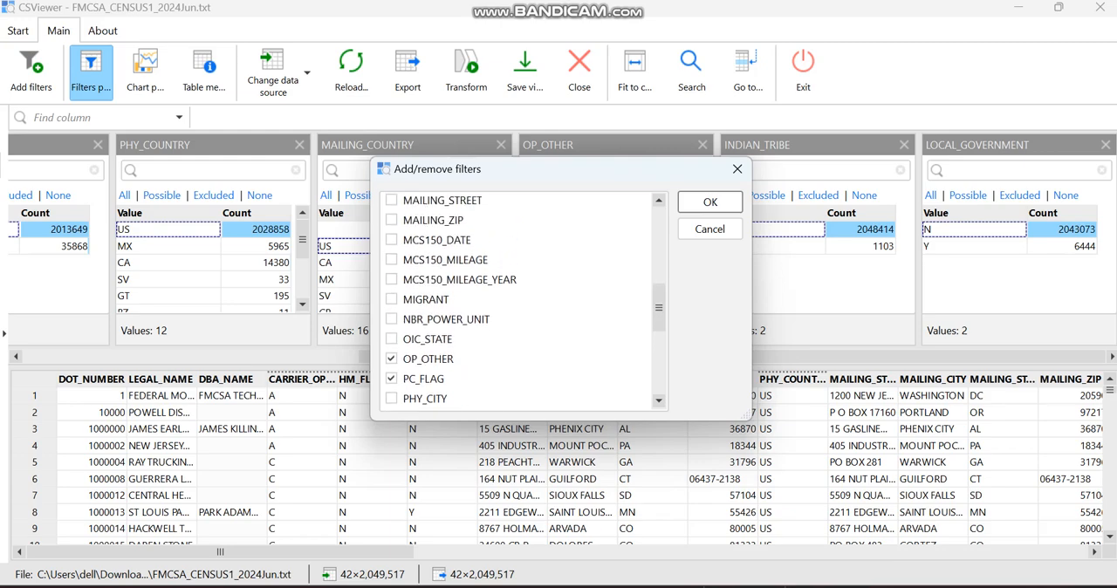
pyautogui.scroll(1, 523, 300)
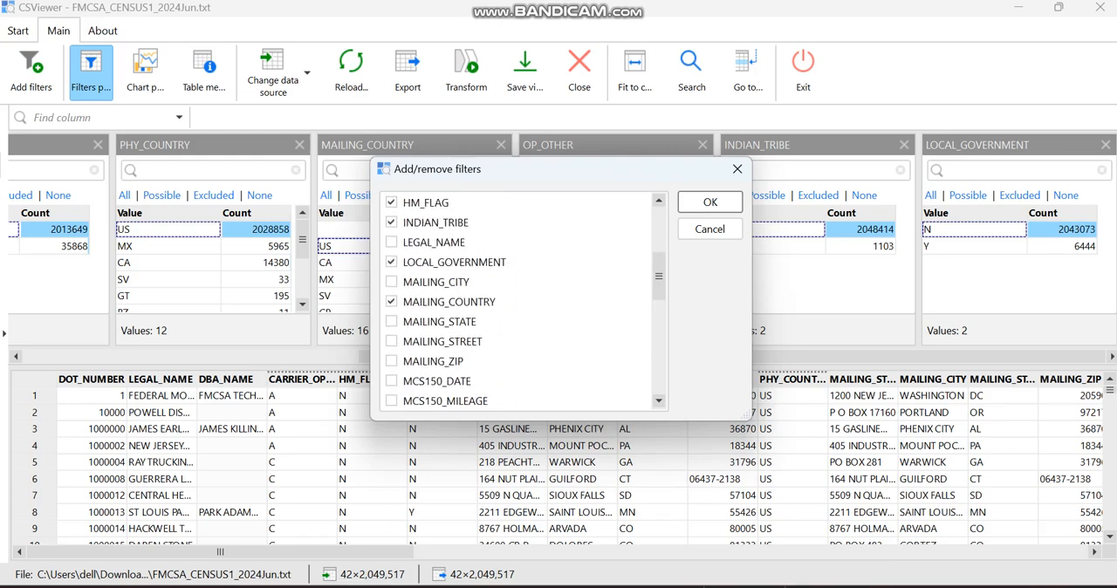
pyautogui.scroll(2, 392, 220)
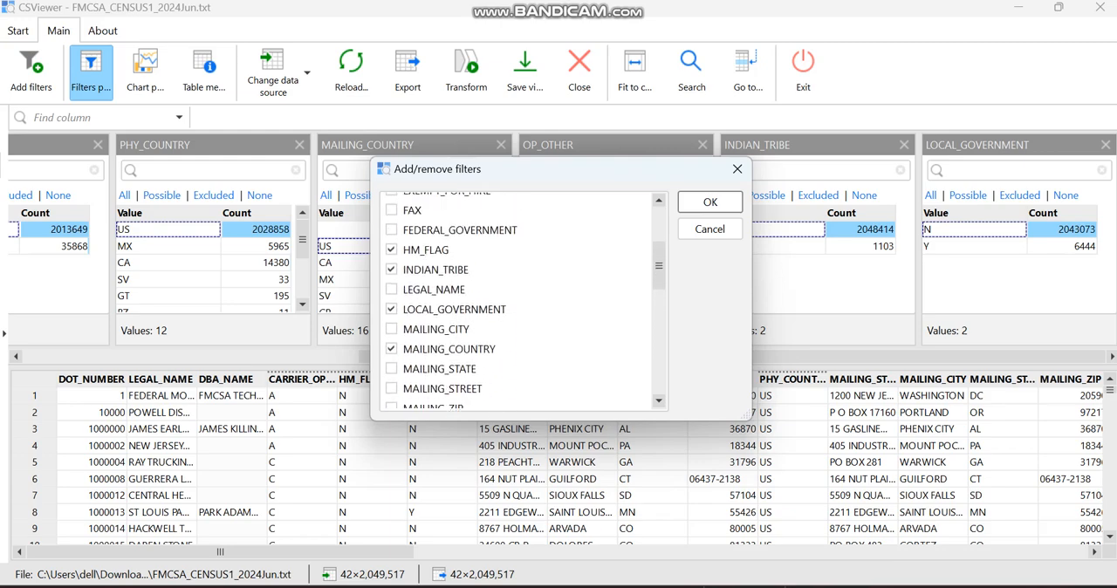
pyautogui.click(392, 280)
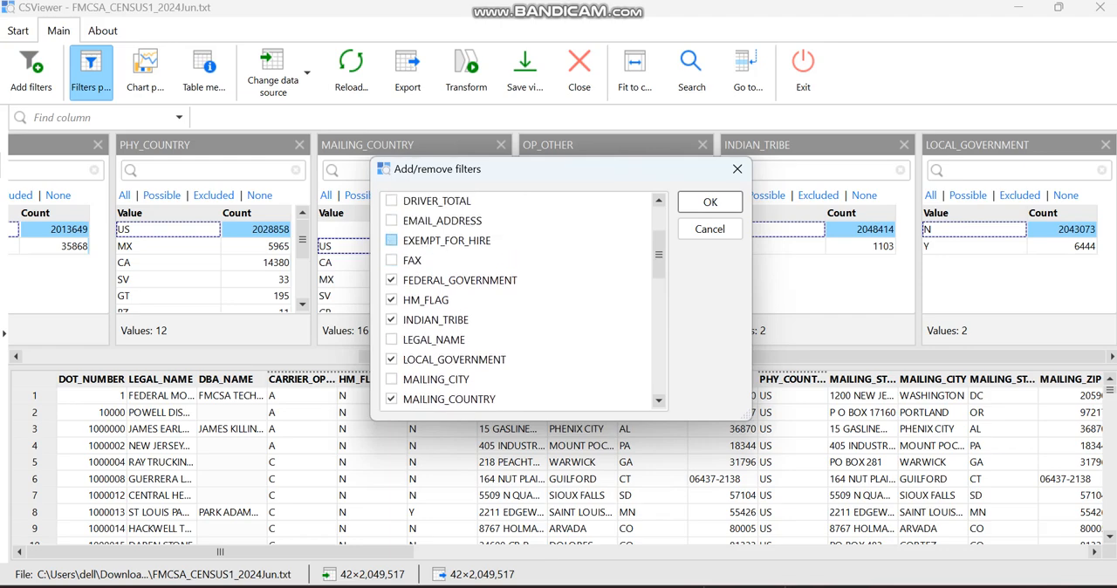
pyautogui.click(392, 240)
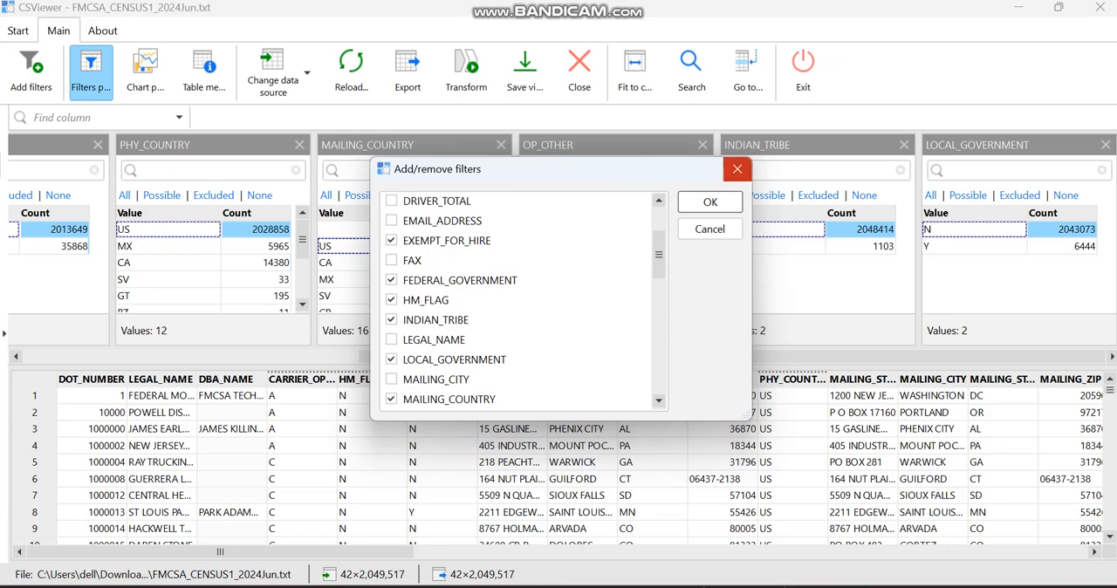
pyautogui.click(709, 202)
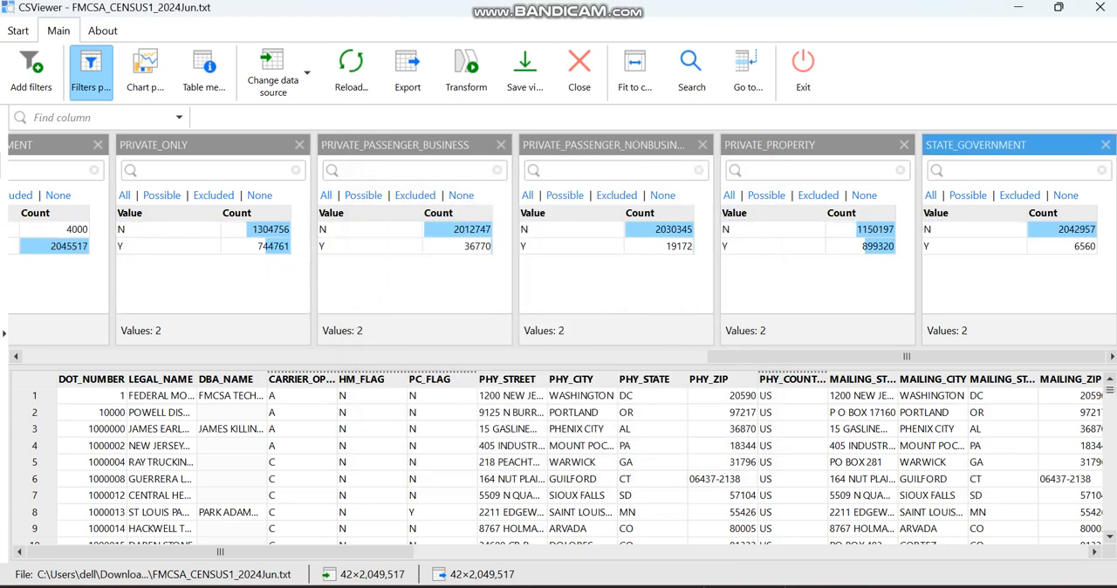
# Apply the value N in the STATE_GOVERNMENT, PRIVATE_PROPERTY, PRIVATE_PASSENGER_NONBUSINESS and PRIVATE_PASSENGER_BUSINESS filters.
pyautogui.click(973, 229)
pyautogui.click(1053, 330)
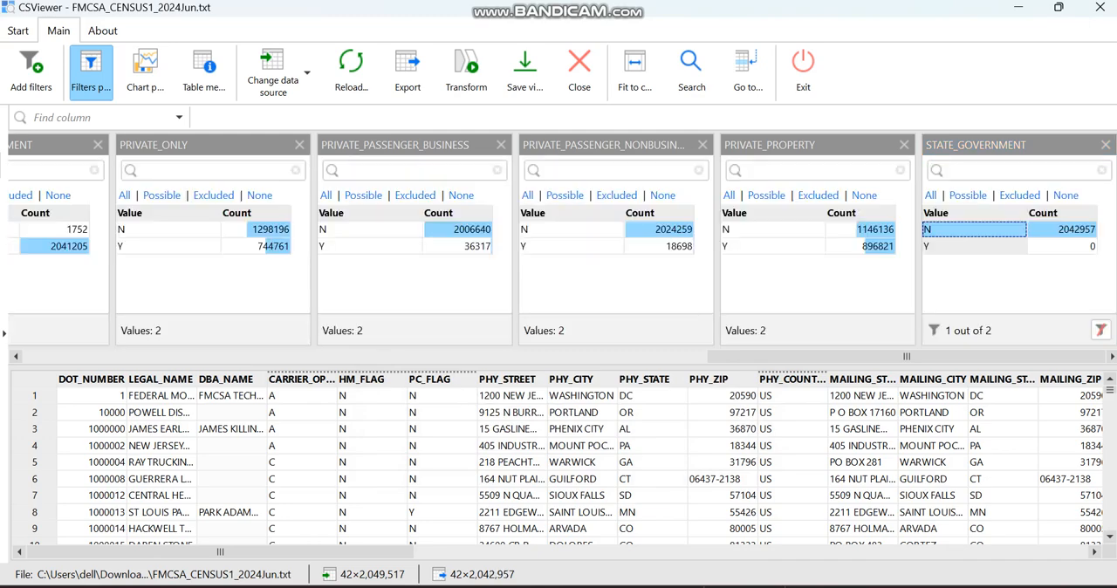
pyautogui.click(772, 229)
pyautogui.click(851, 329)
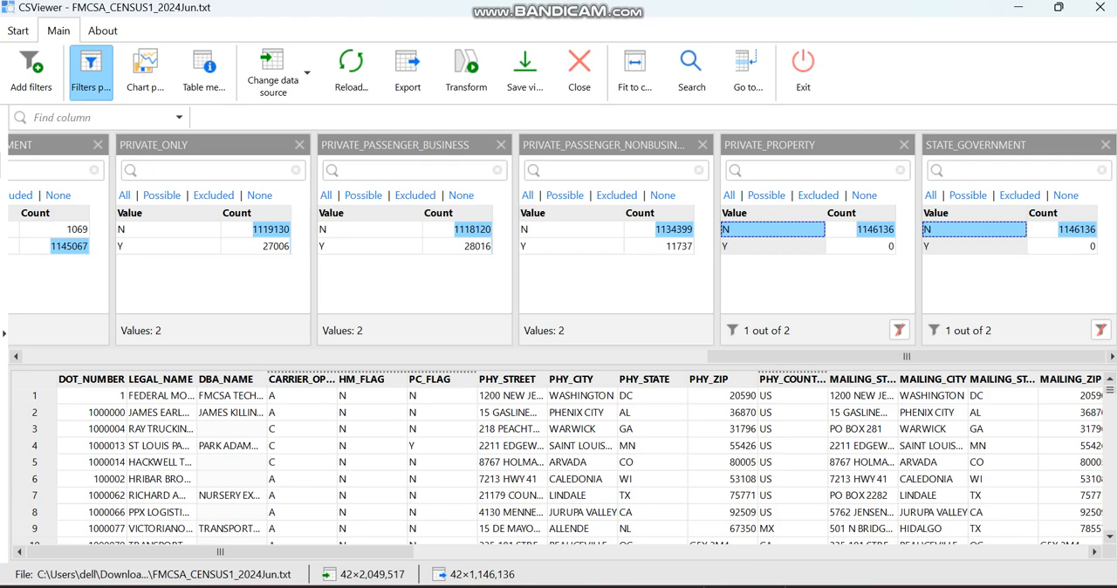
pyautogui.click(571, 230)
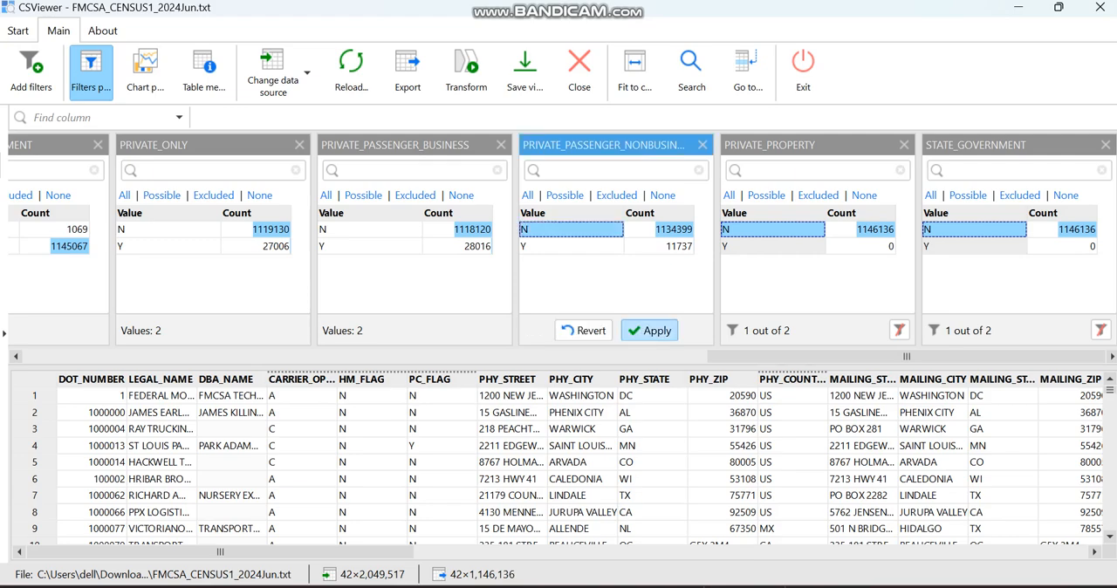
pyautogui.click(650, 330)
pyautogui.click(369, 229)
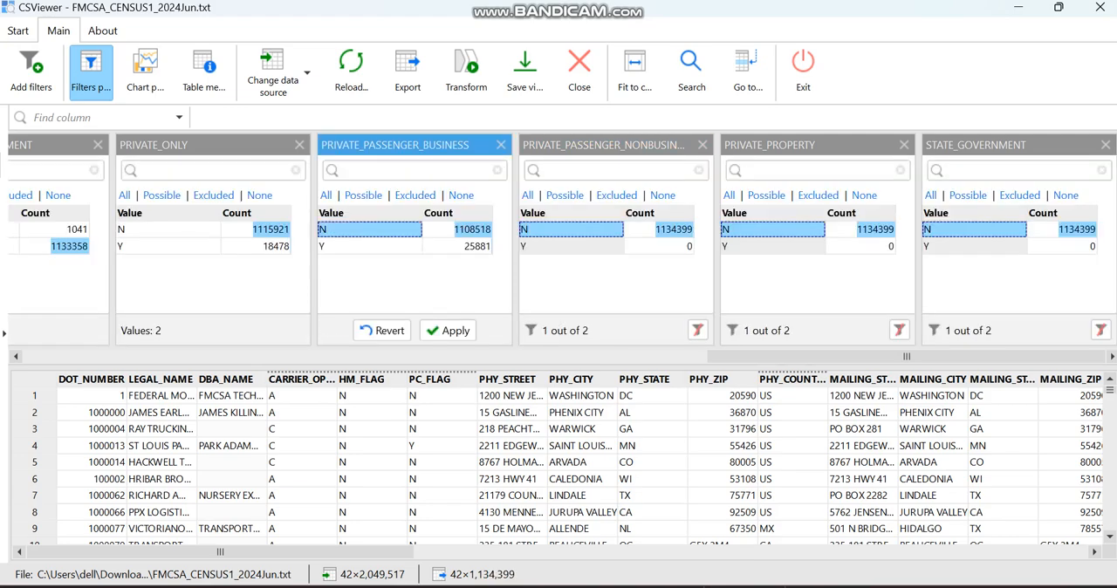
pyautogui.click(449, 330)
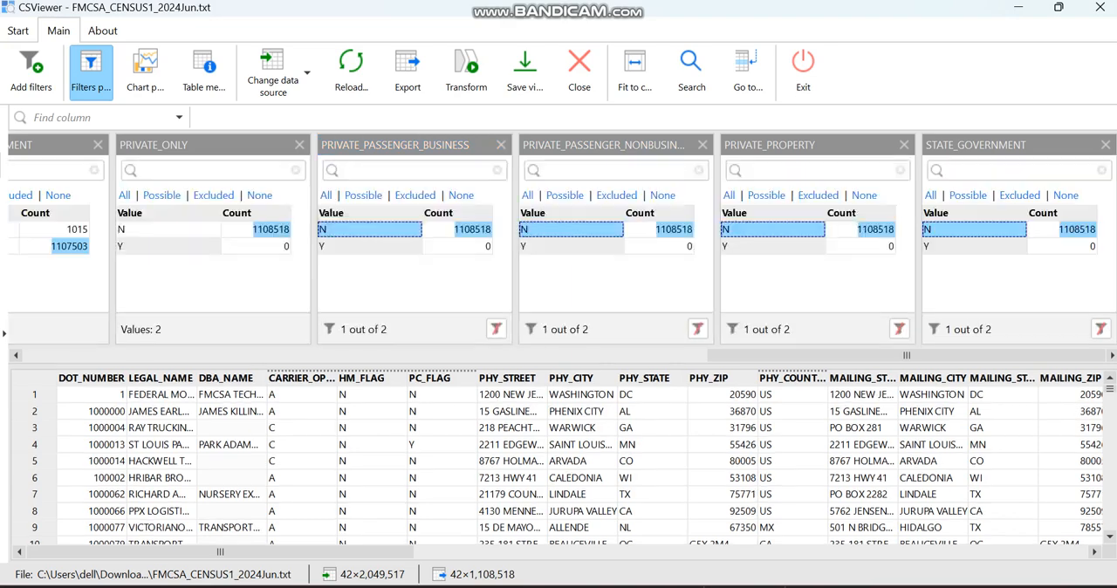
# Apply the value N in the PRIVATE_ONLY and FEDERAL_GOVERNMENT filters.
pyautogui.hscroll(-5, 558, 235)
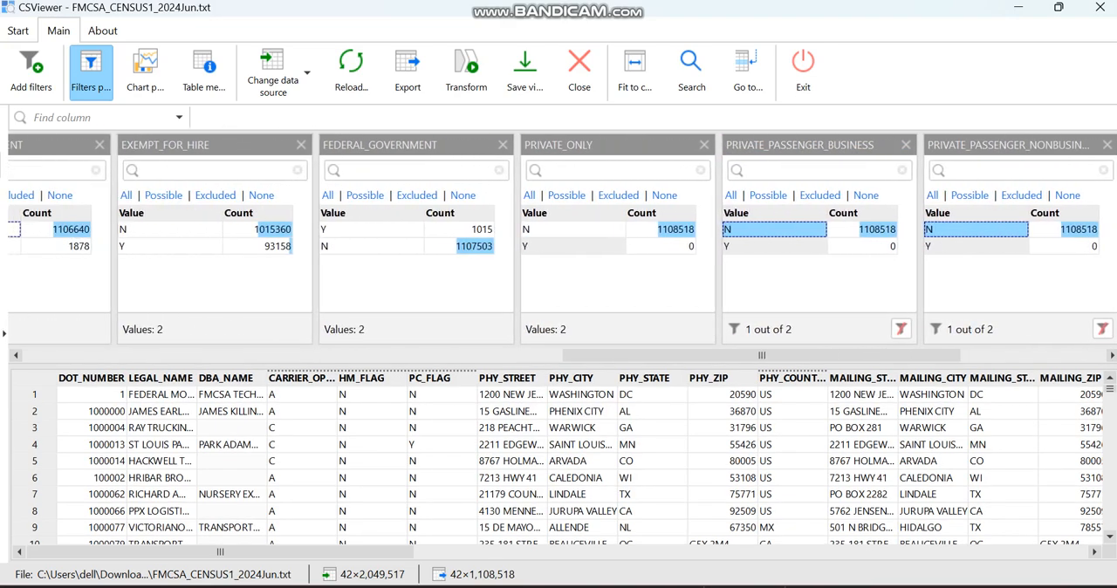
pyautogui.click(573, 230)
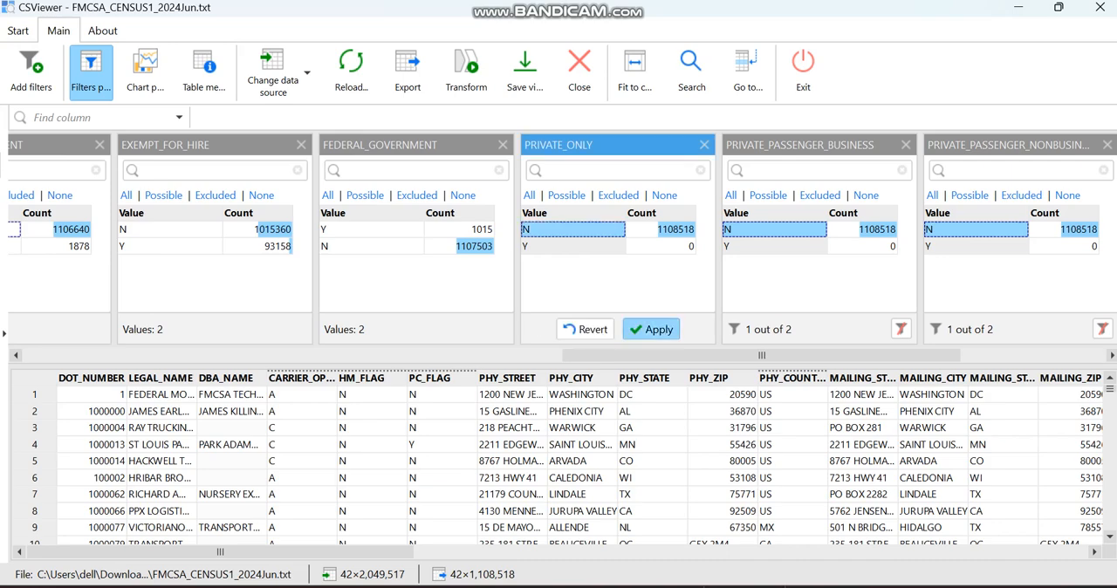
pyautogui.click(650, 329)
pyautogui.hscroll(-3, 573, 244)
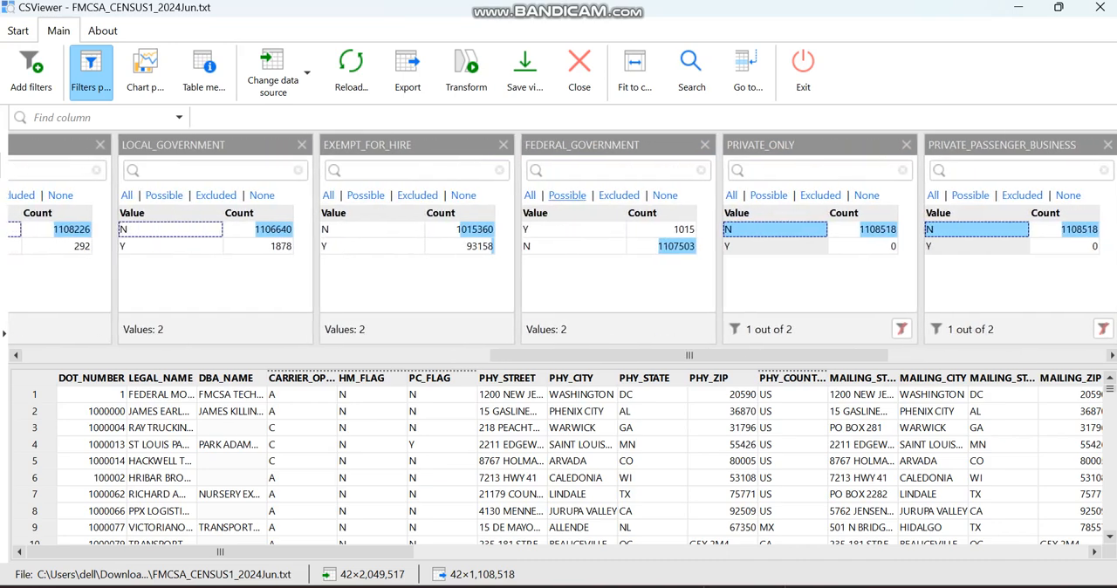
pyautogui.click(572, 246)
pyautogui.click(650, 329)
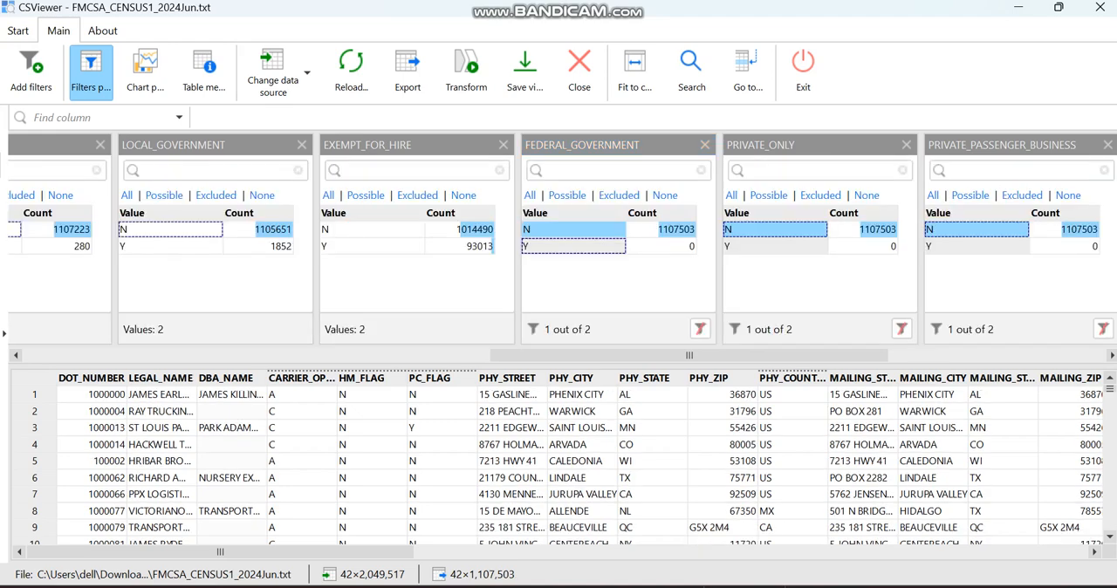
# Add a filter for the AUTHORIZED_FOR_HIRE column from the data table and apply the value Y.
pyautogui.hscroll(-3, 562, 247)
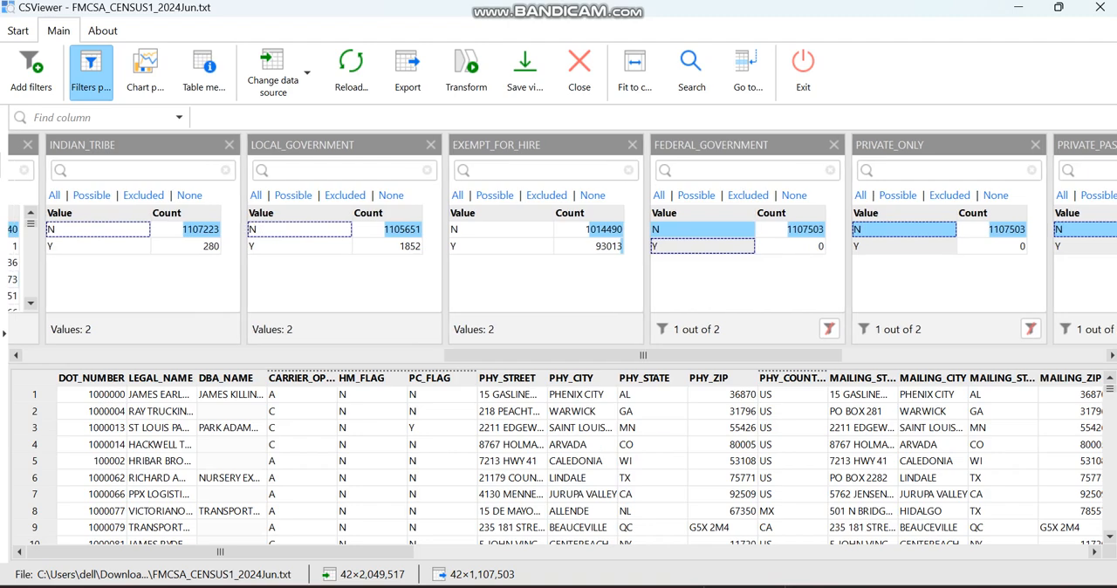
pyautogui.hscroll(5, 558, 462)
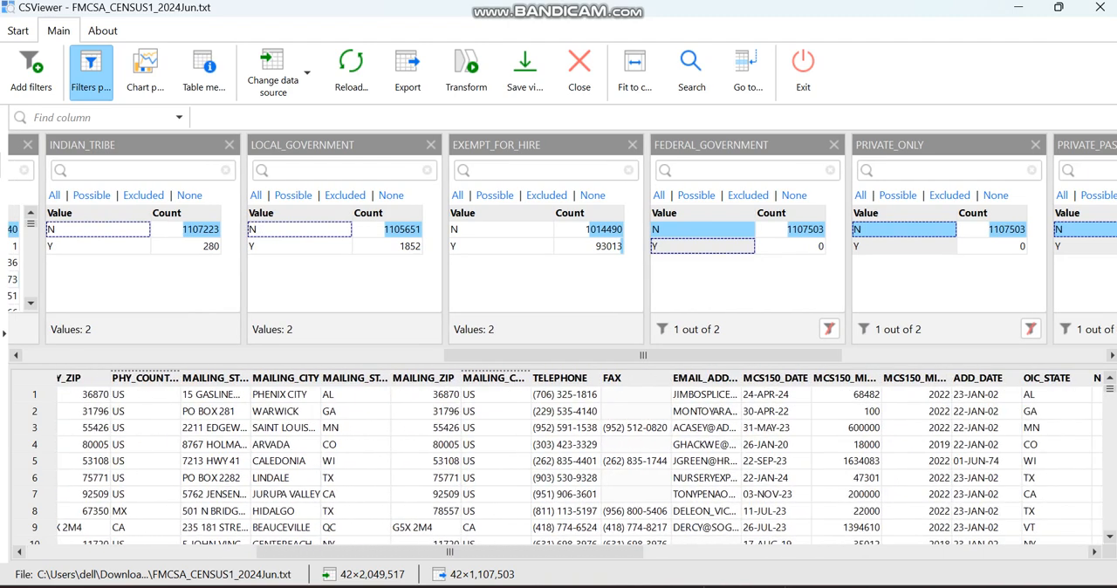
pyautogui.hscroll(3, 559, 463)
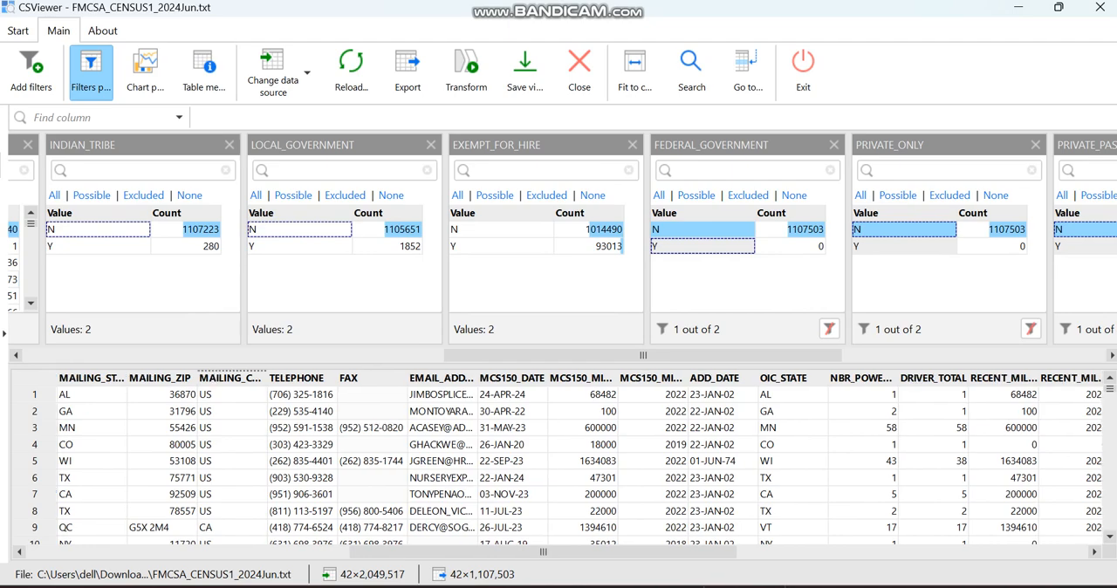
pyautogui.hscroll(4, 559, 463)
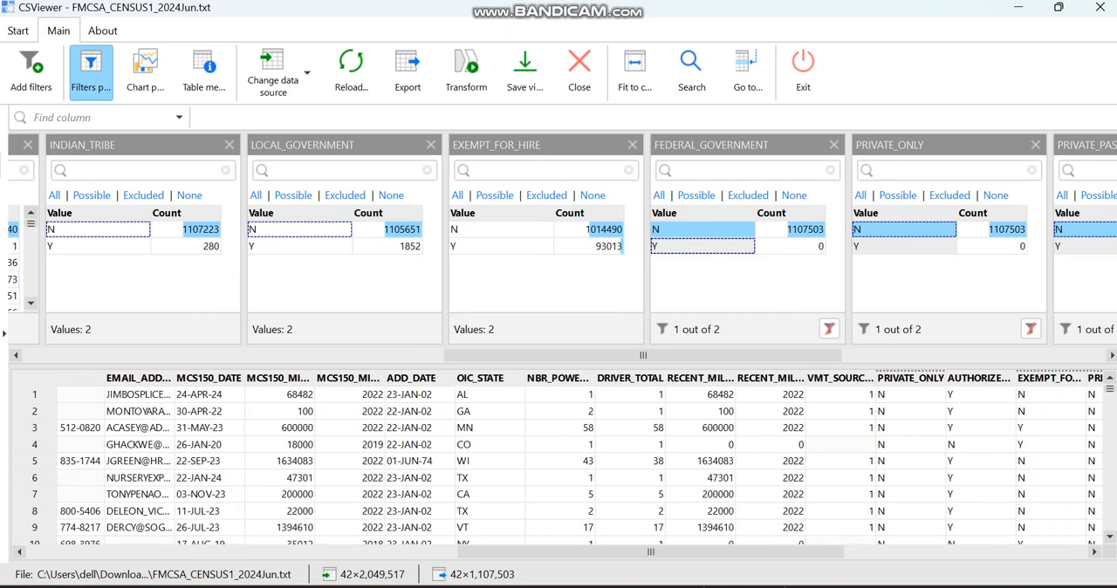
pyautogui.moveTo(965, 379); pyautogui.dragTo(943, 284)
pyautogui.click(968, 246)
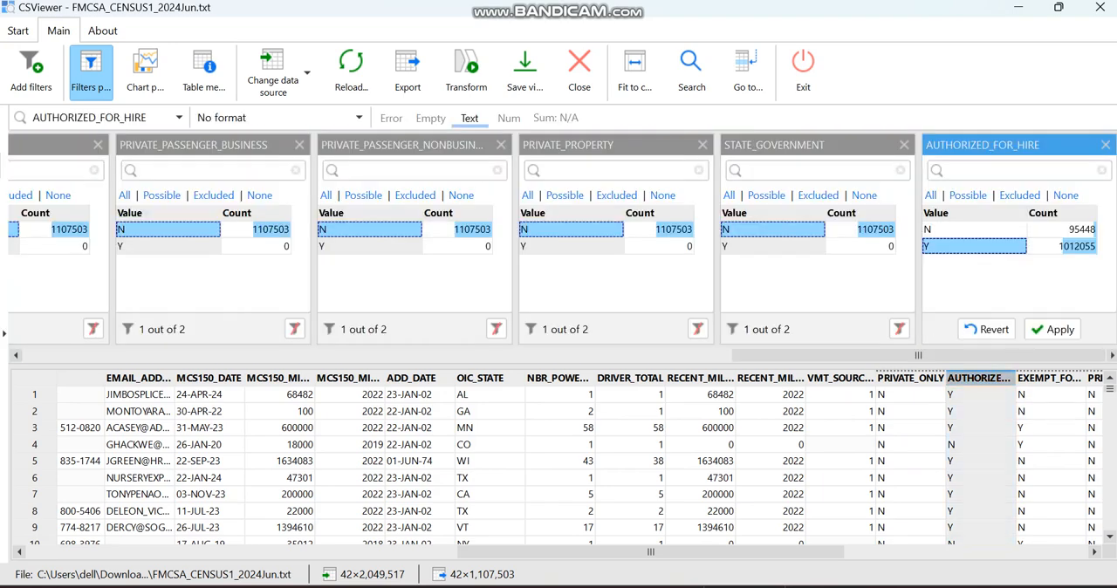
pyautogui.click(1056, 328)
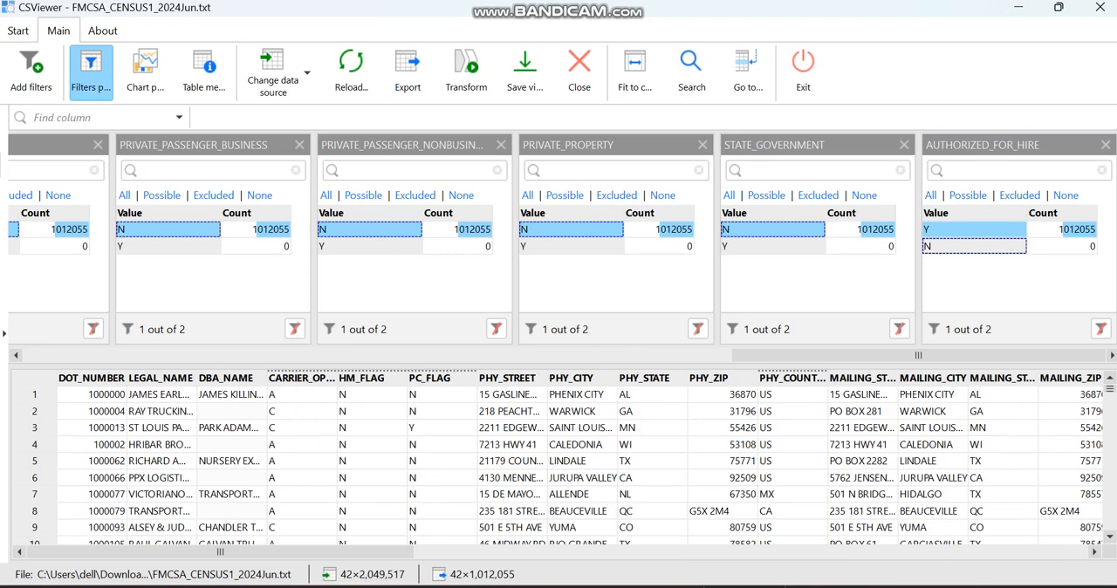
# Select the value N in the LOCAL_GOVERNMENT and EXEMPT_FOR_HIRE filters and apply all changed filters together.
pyautogui.hscroll(-8, 558, 240)
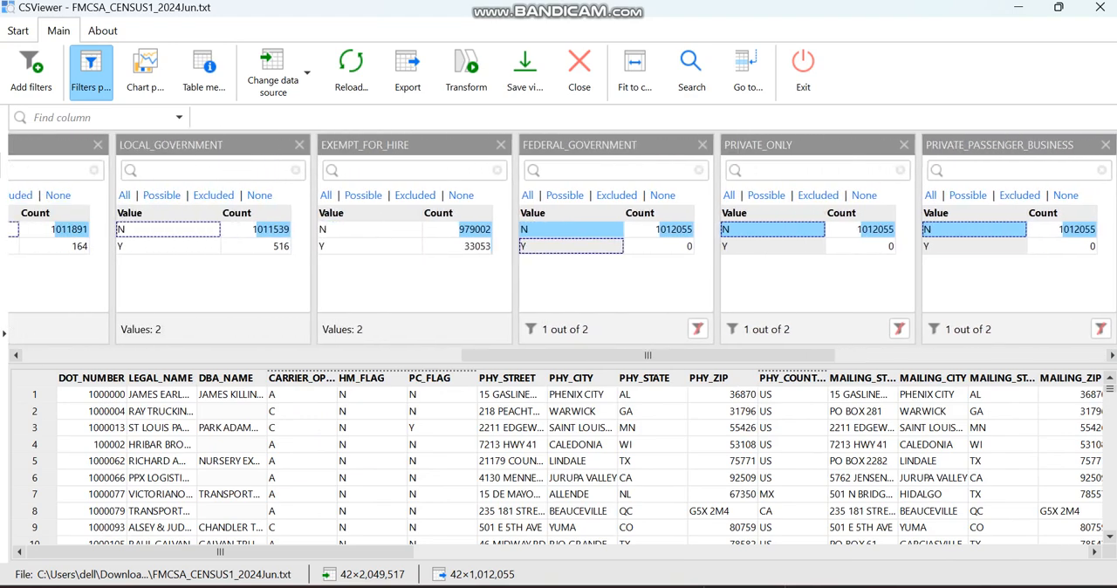
pyautogui.click(256, 230)
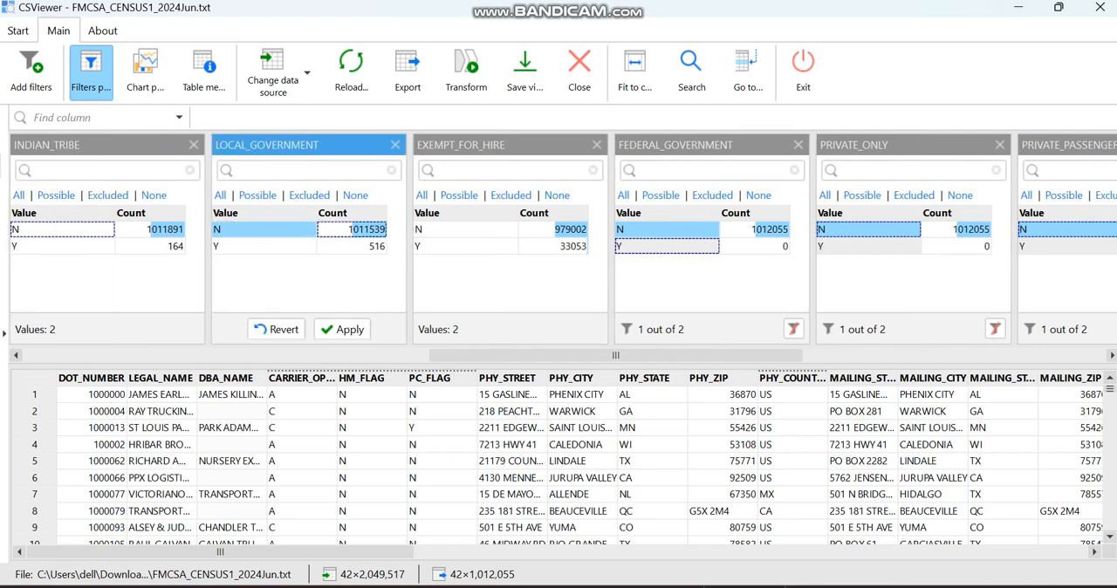
pyautogui.click(465, 229)
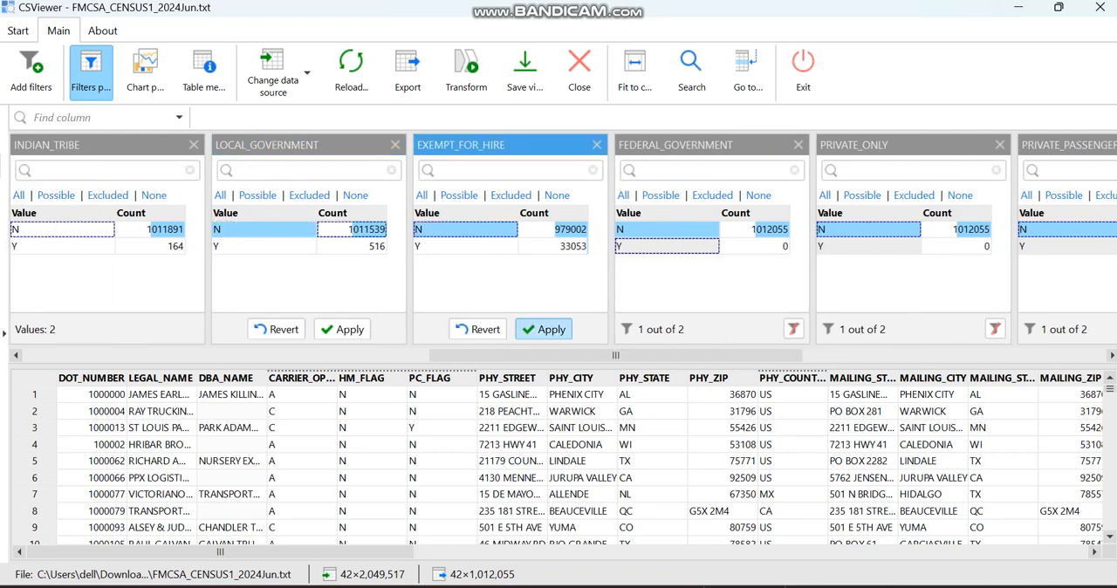
pyautogui.click(543, 329)
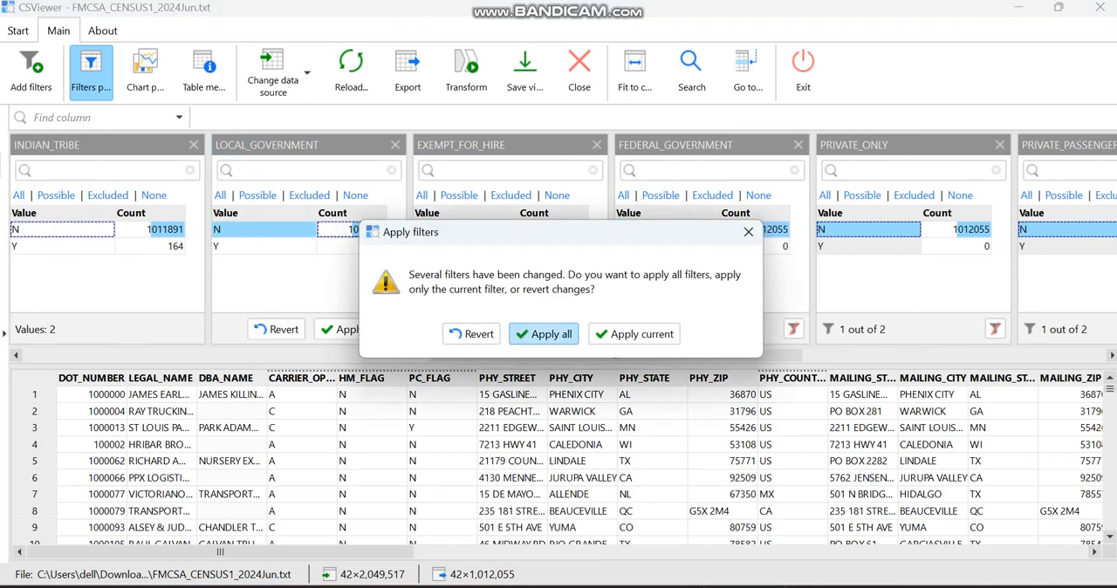
pyautogui.click(544, 333)
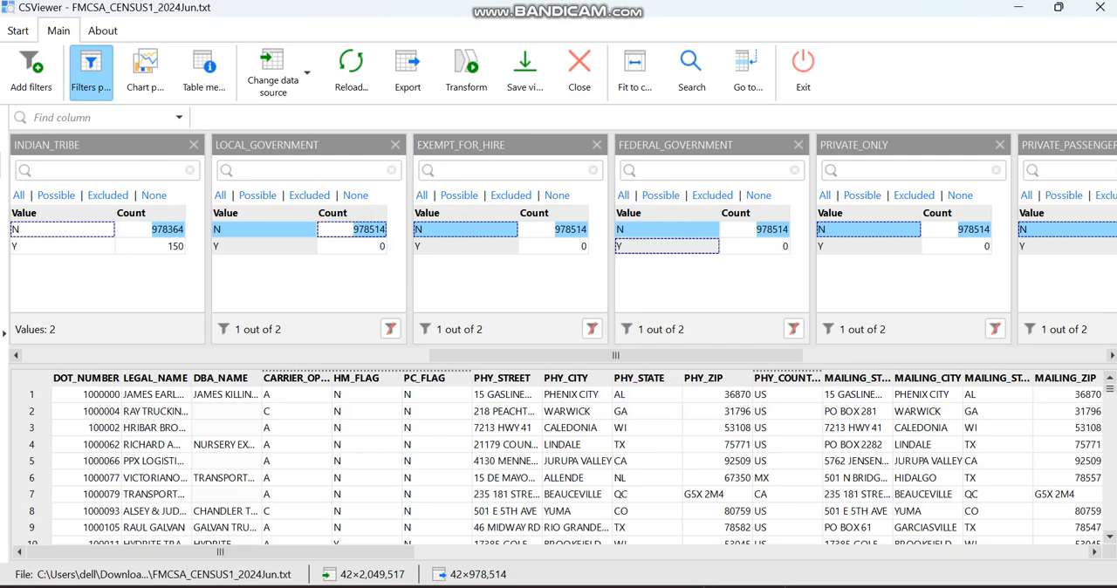
pyautogui.click(264, 230)
pyautogui.click(264, 229)
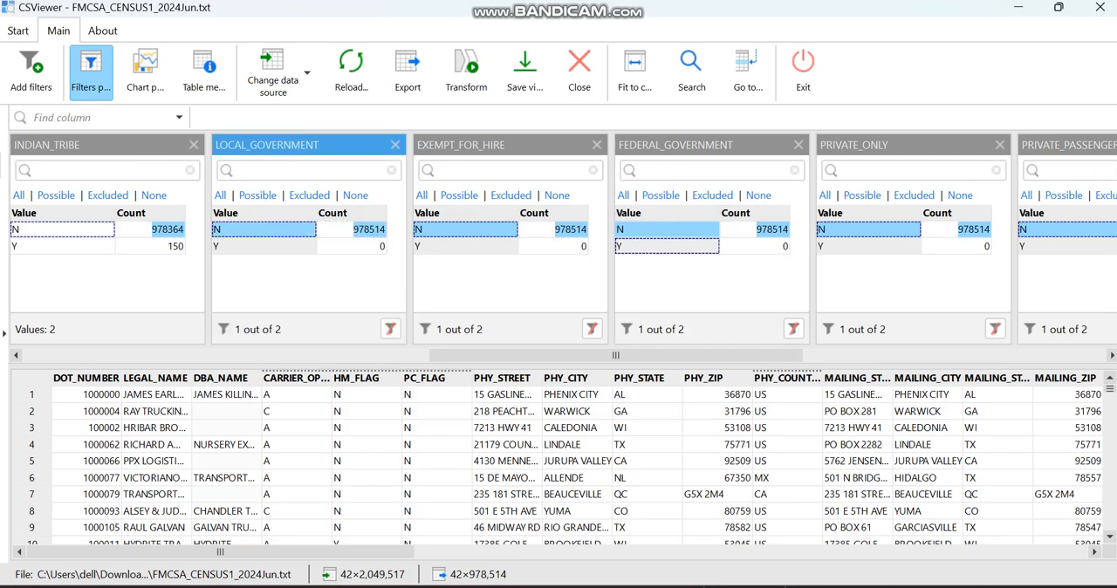
# Apply the value N in the OP_OTHER filter.
pyautogui.moveTo(616, 355); pyautogui.dragTo(478, 355)
pyautogui.click(261, 229)
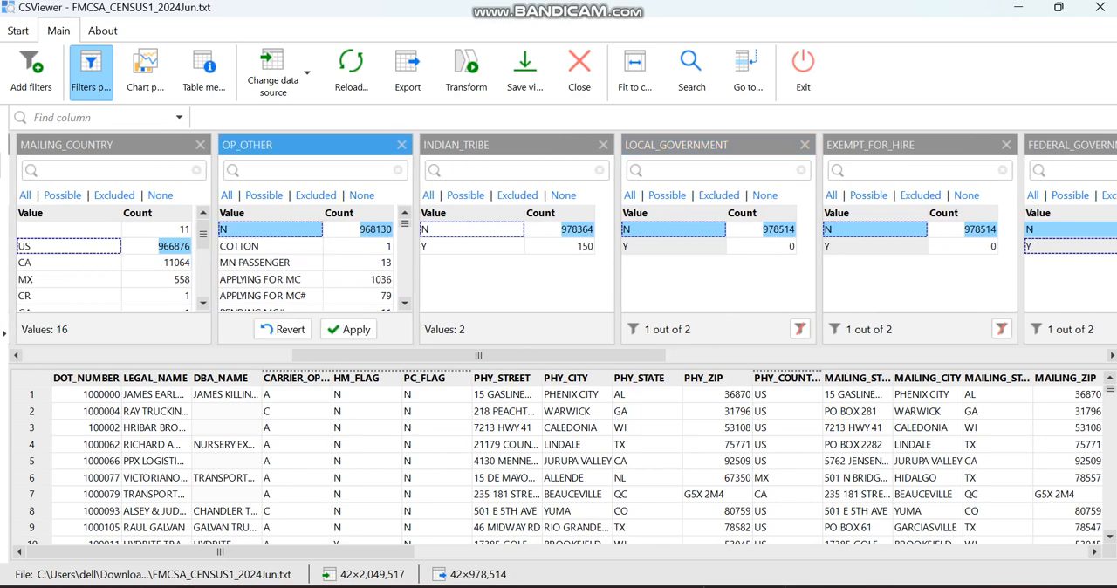
pyautogui.click(348, 329)
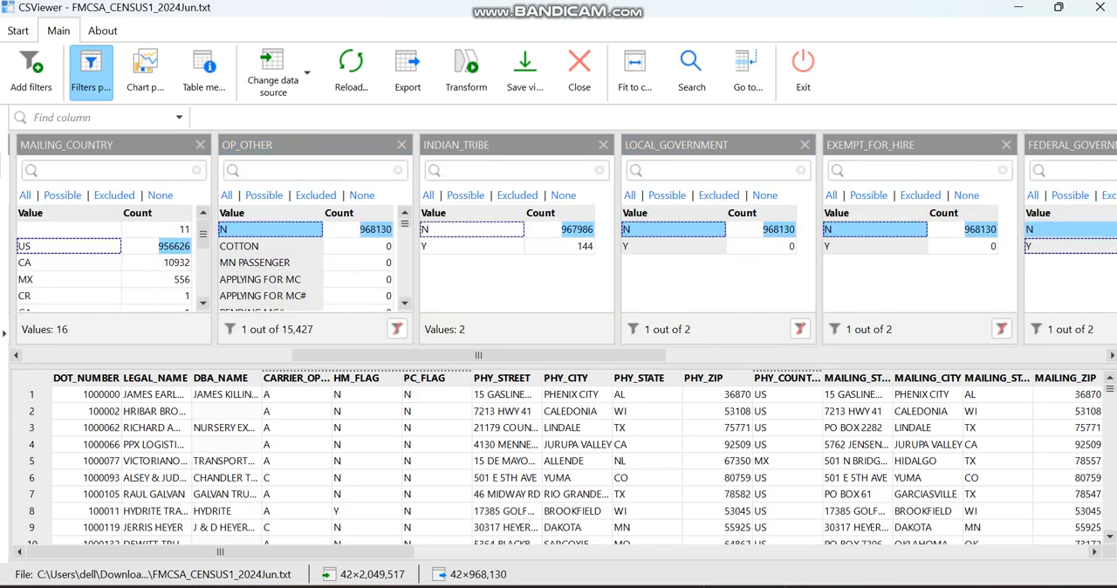
# Apply the value US in the MAILING_COUNTRY and PHY_COUNTRY filters.
pyautogui.moveTo(478, 355); pyautogui.dragTo(413, 355)
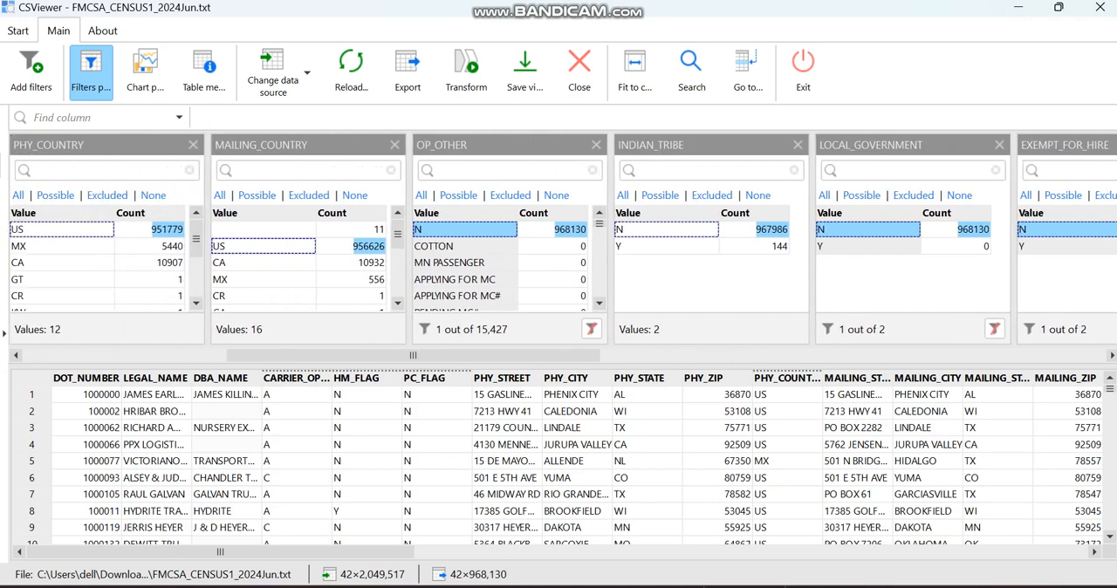
pyautogui.click(262, 246)
pyautogui.click(348, 329)
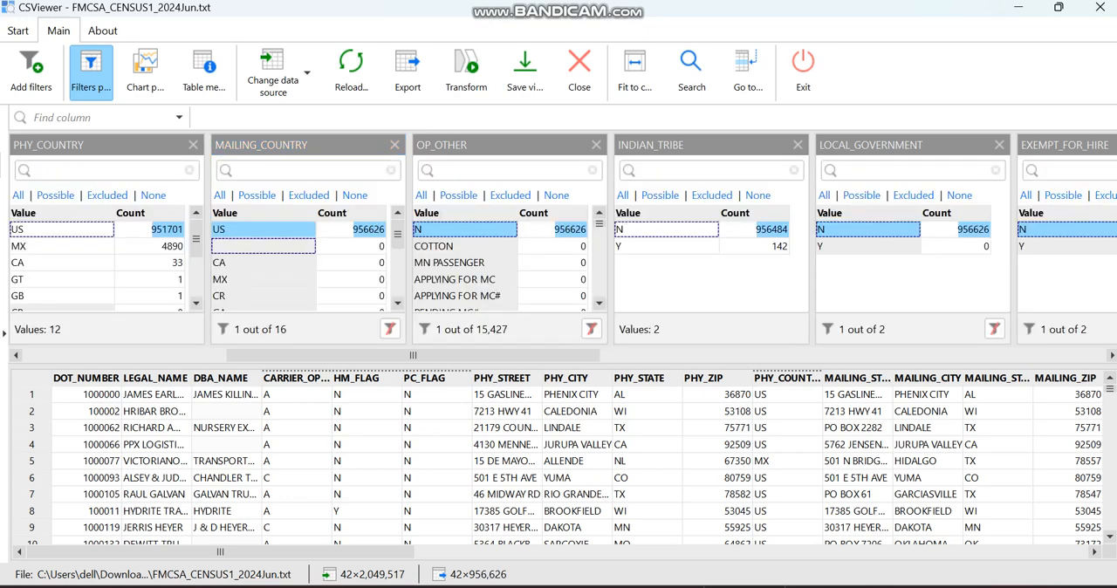
pyautogui.moveTo(412, 364); pyautogui.dragTo(334, 351)
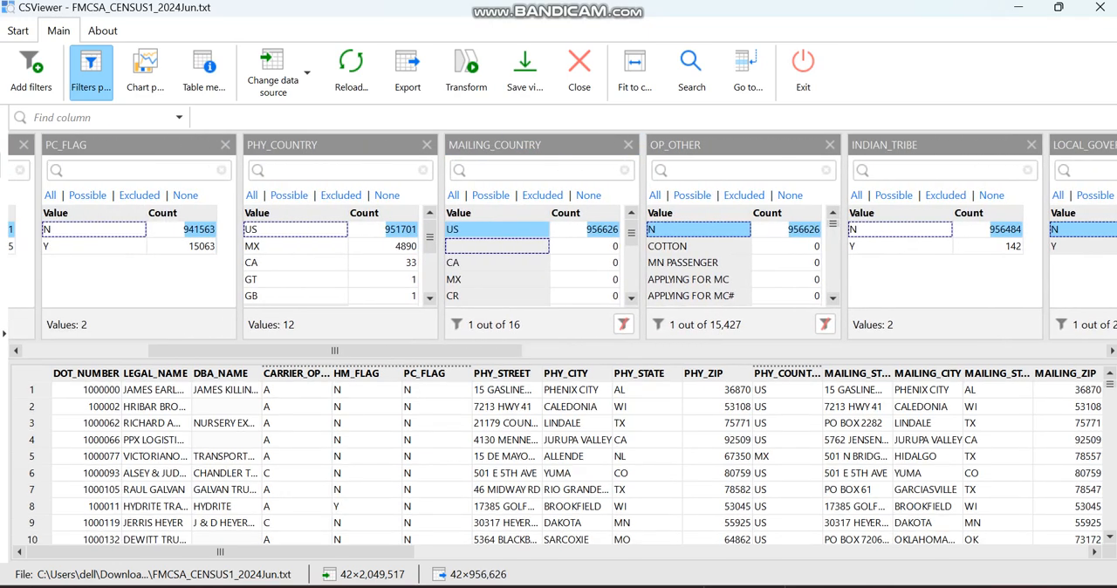
pyautogui.click(288, 229)
pyautogui.click(373, 324)
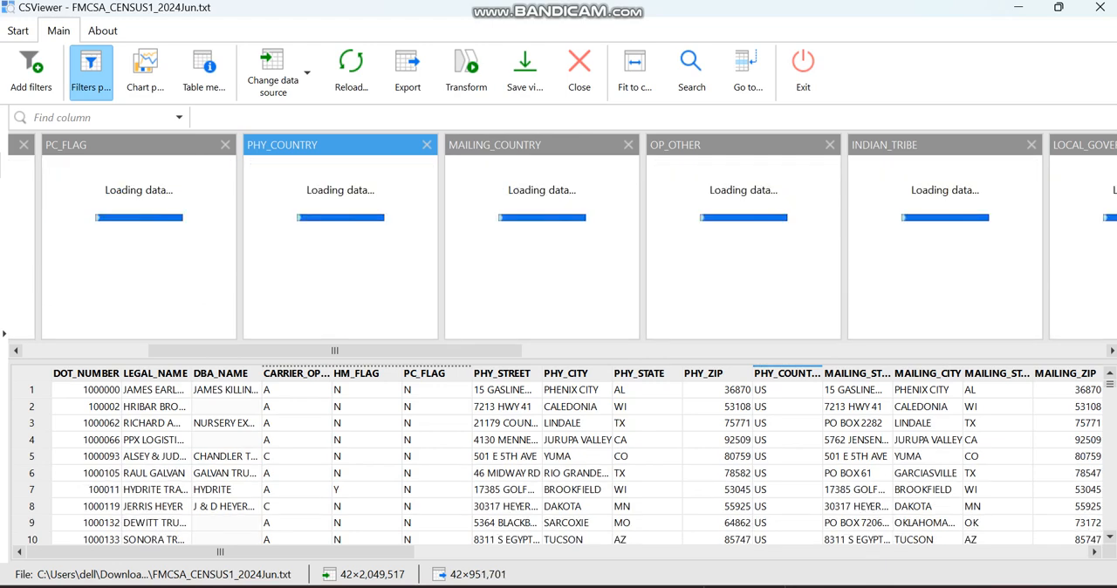
# Apply the value N in the PC_FLAG filter.
pyautogui.moveTo(334, 351); pyautogui.dragTo(251, 351)
pyautogui.click(344, 228)
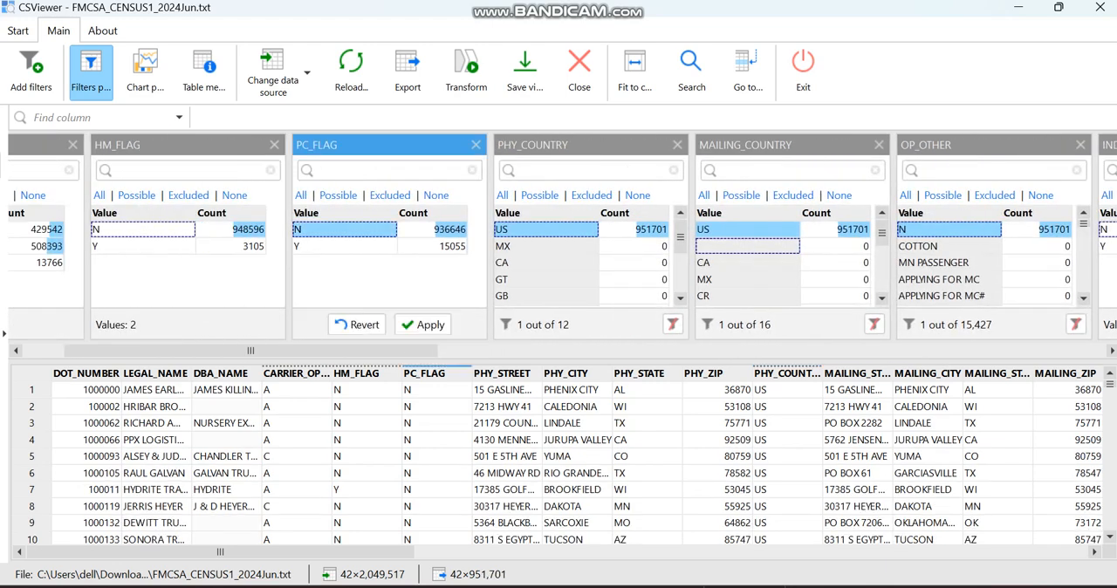
pyautogui.click(424, 323)
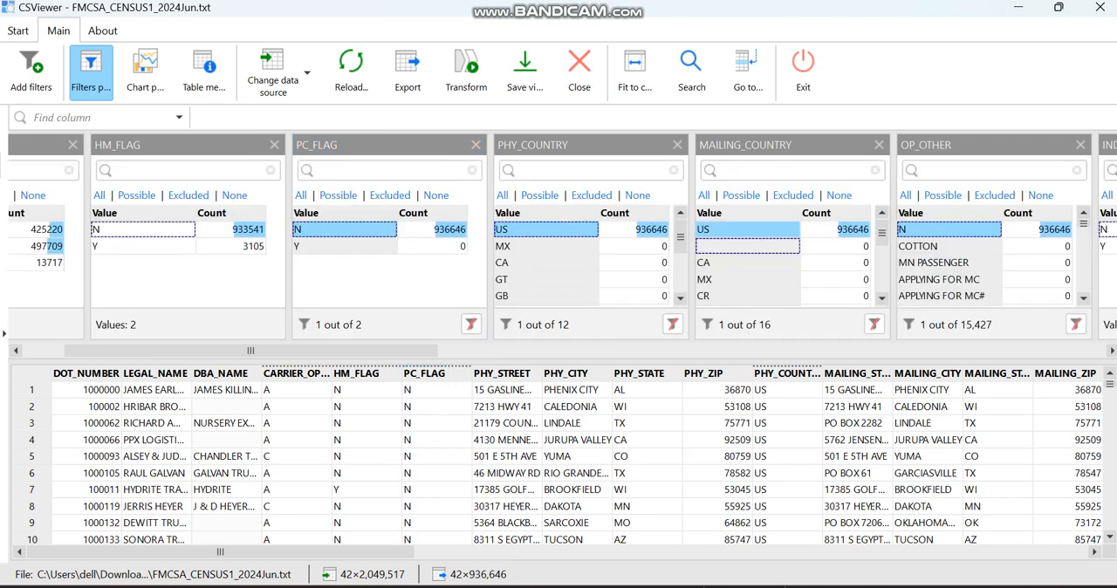
# Apply the value N in the HM_FLAG filter and the value A in the CARRIER_OPERATION filter.
pyautogui.moveTo(251, 350); pyautogui.dragTo(210, 350)
pyautogui.click(262, 229)
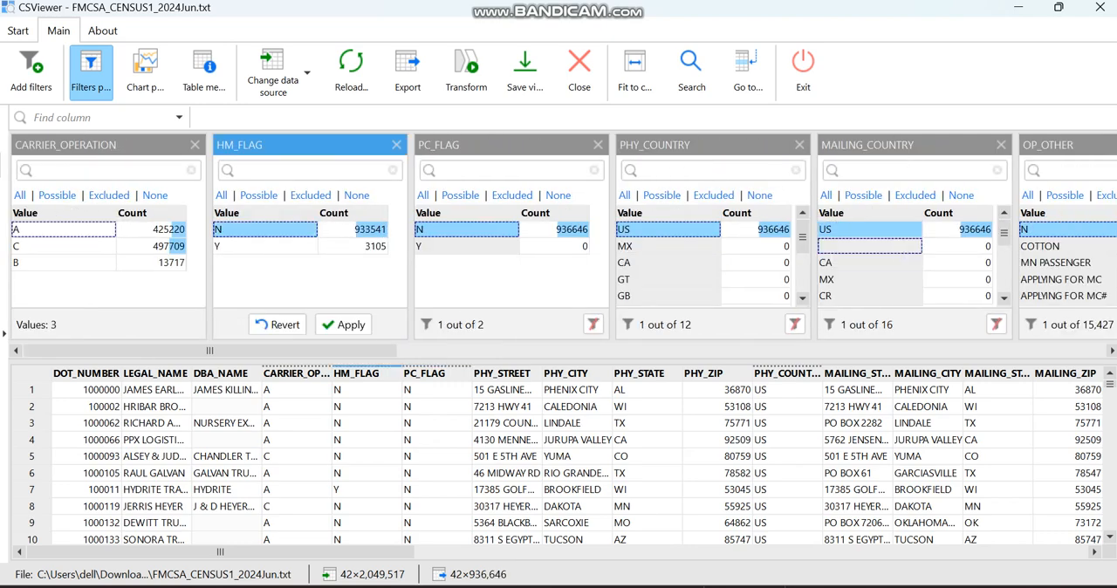
pyautogui.click(344, 324)
pyautogui.click(63, 228)
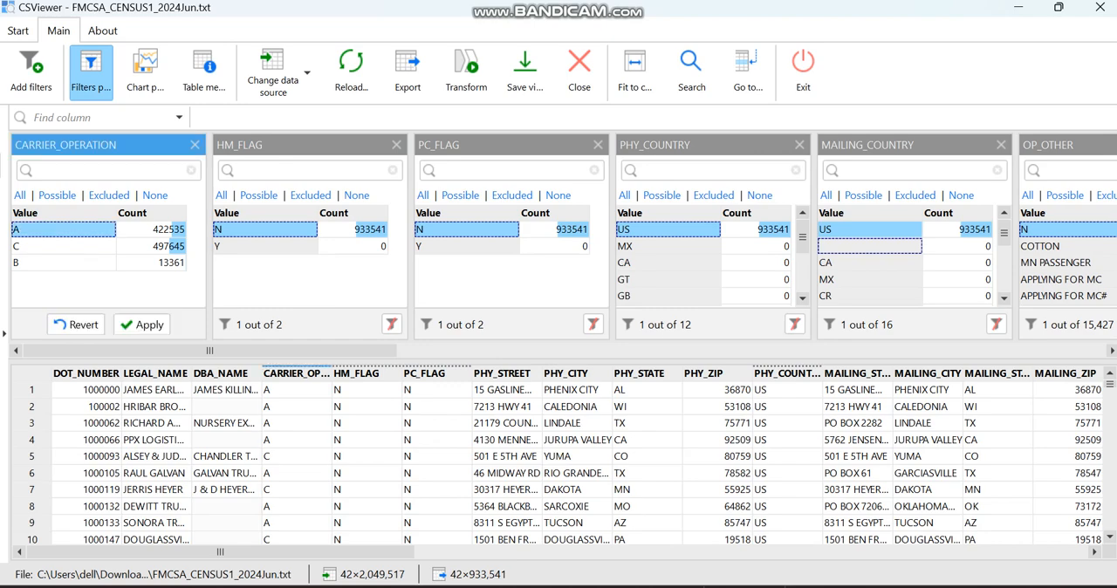
pyautogui.click(139, 324)
# Add a filter for the US_MAIL column from the data table and apply the value N.
pyautogui.moveTo(210, 351); pyautogui.dragTo(918, 351)
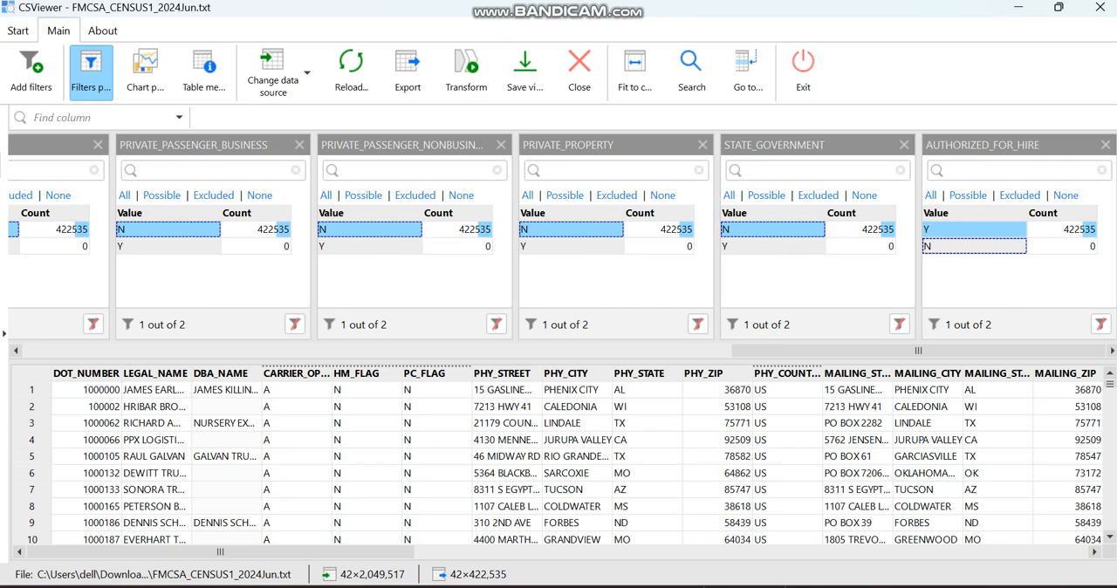
pyautogui.moveTo(220, 551); pyautogui.dragTo(893, 552)
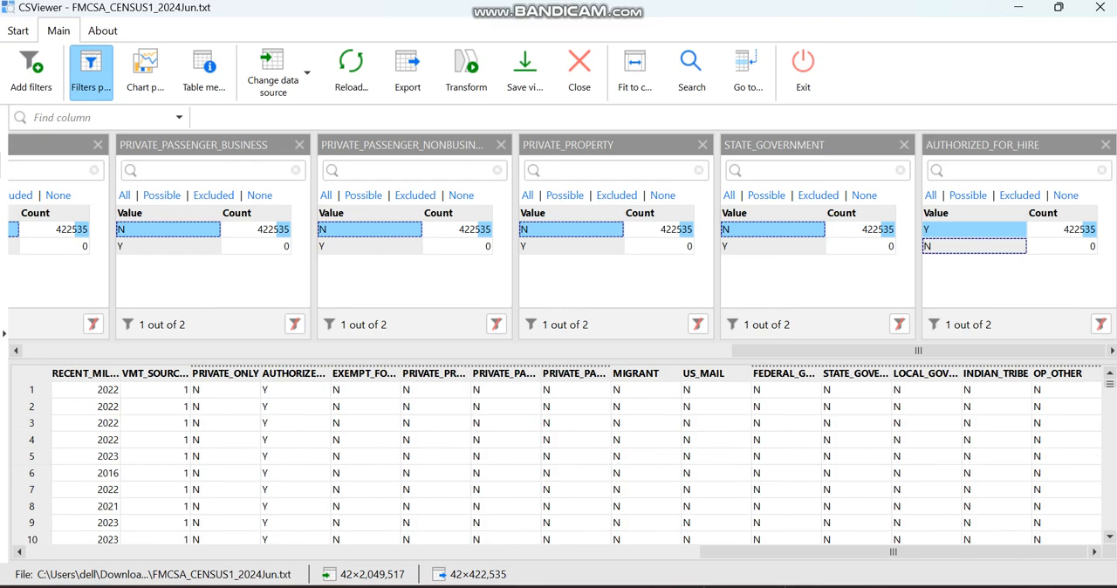
pyautogui.moveTo(705, 374); pyautogui.dragTo(672, 270)
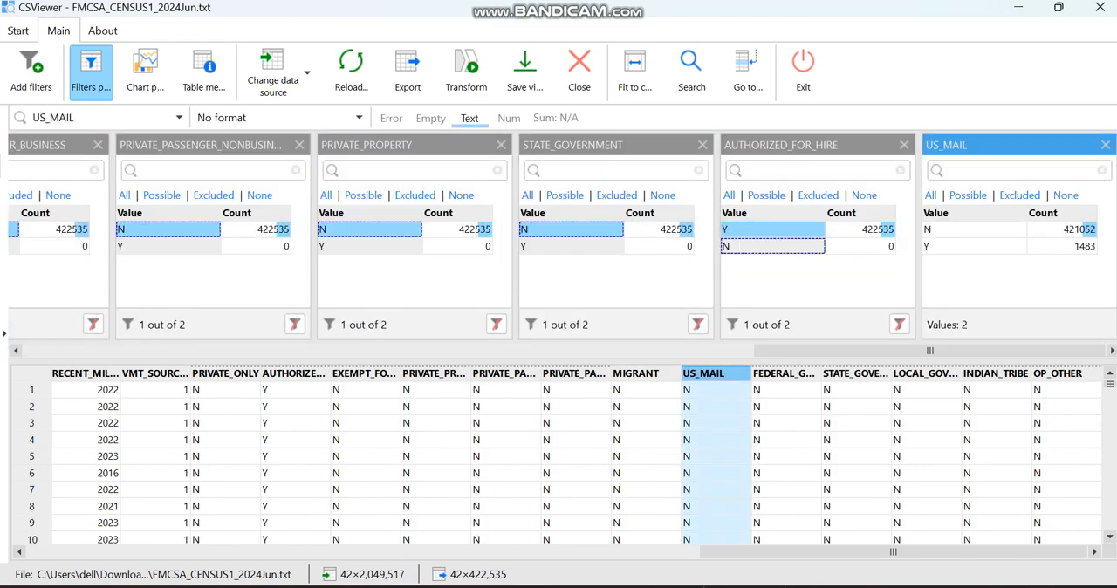
pyautogui.click(974, 229)
pyautogui.click(1053, 325)
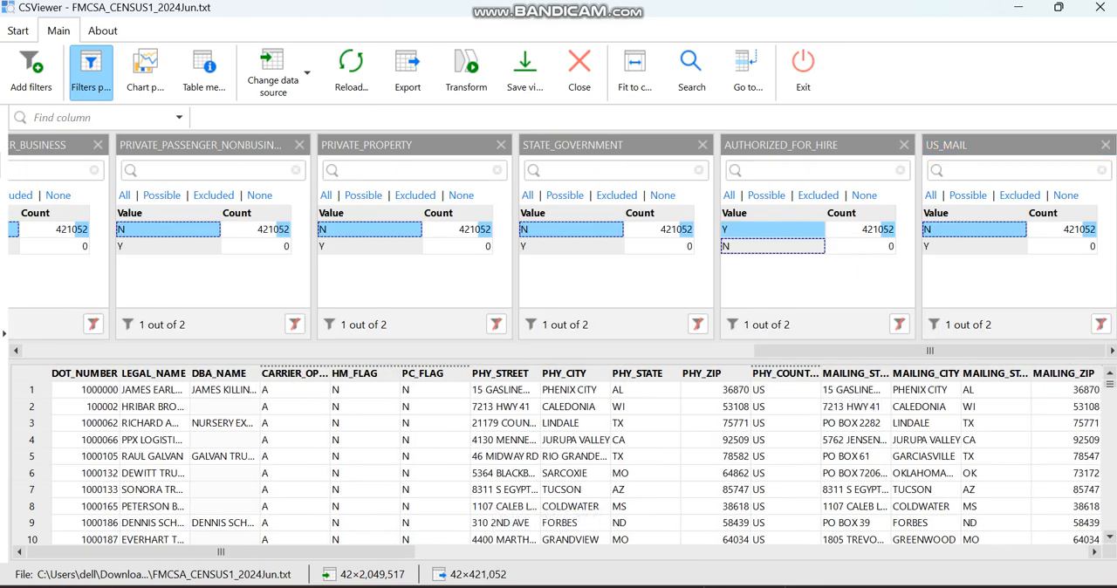
# Add a filter for the MIGRANT column from the data table and apply the value N.
pyautogui.moveTo(220, 552); pyautogui.dragTo(892, 552)
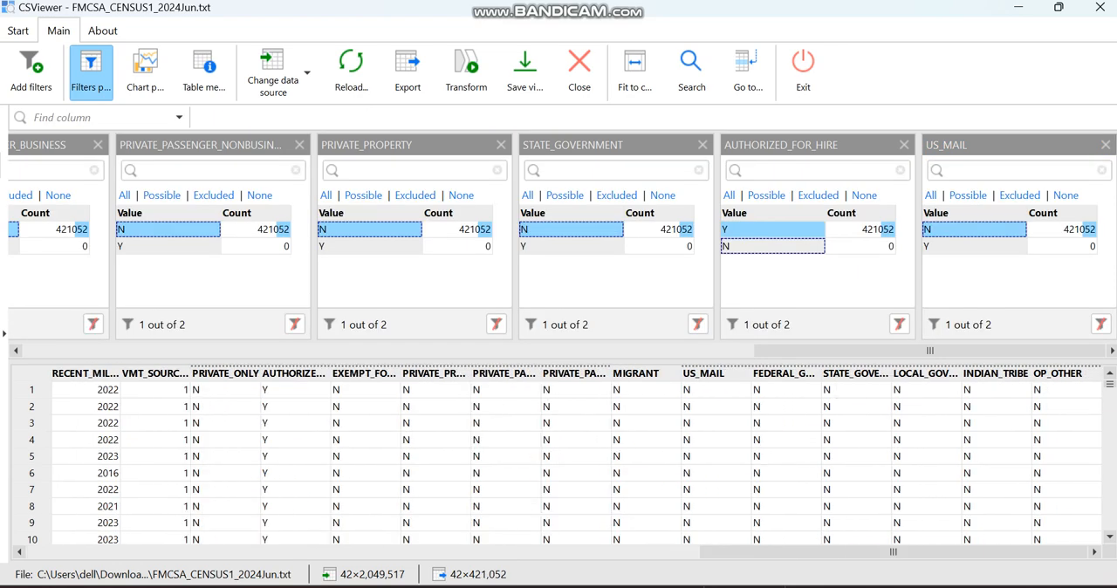
pyautogui.moveTo(644, 374); pyautogui.dragTo(635, 271)
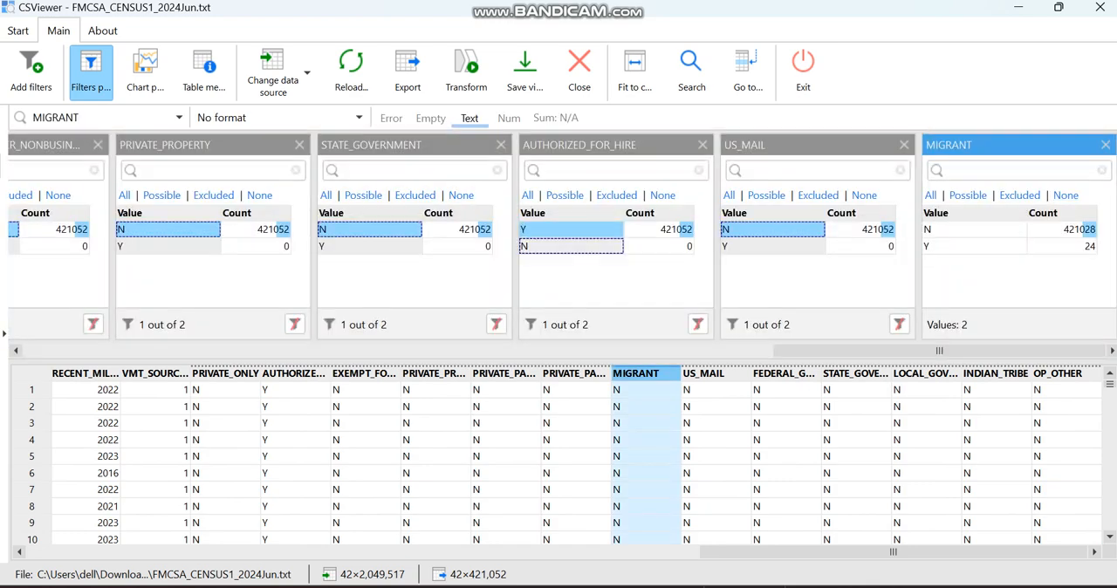
pyautogui.click(973, 228)
pyautogui.click(1056, 323)
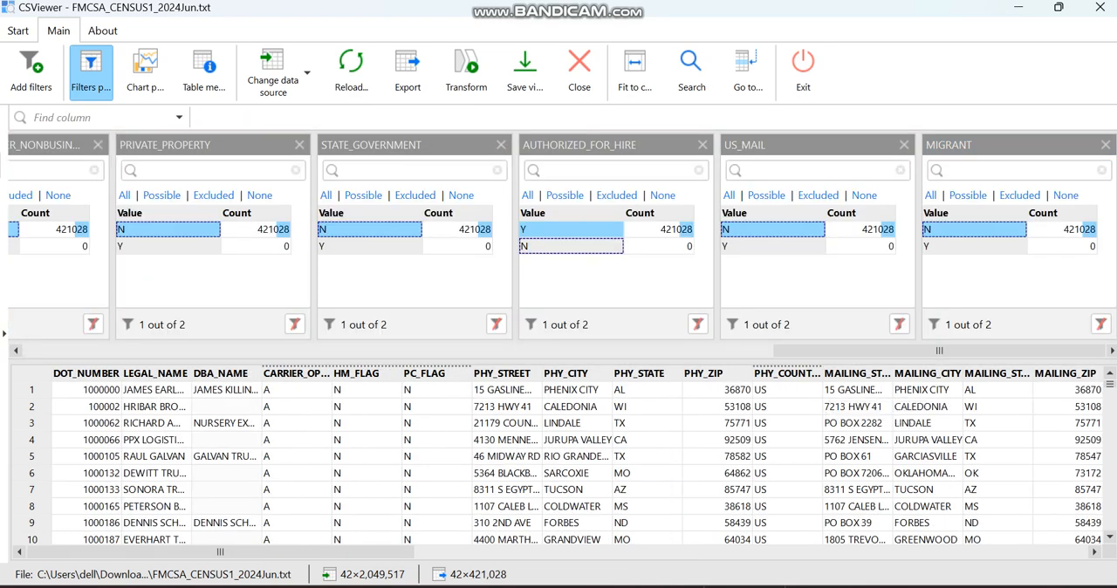
# Add a filter for the VMT_SOURCE_ID column from the data table and apply the value 1.
pyautogui.moveTo(220, 552); pyautogui.dragTo(892, 552)
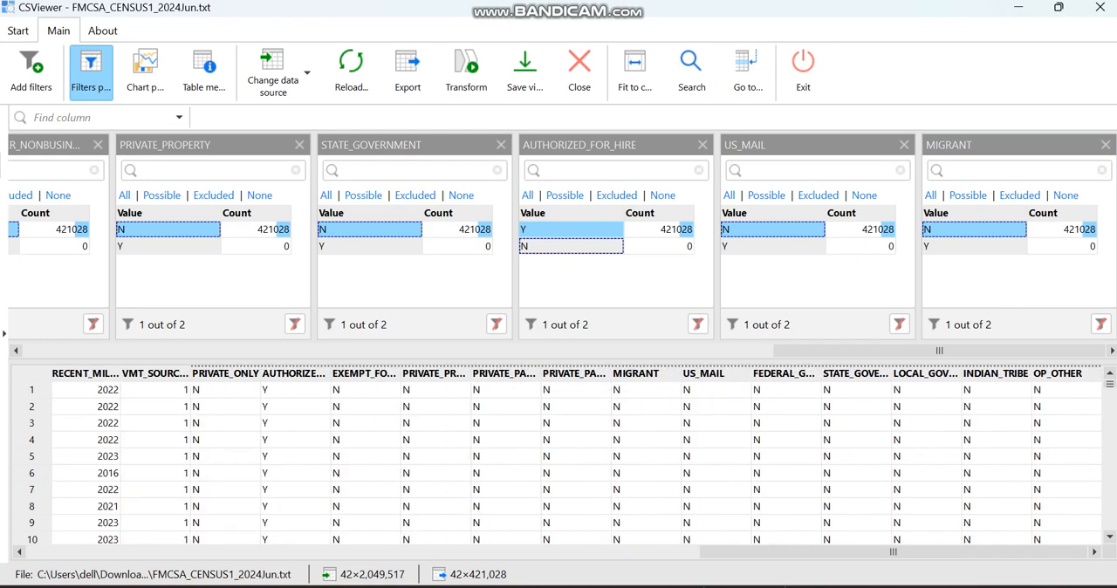
pyautogui.moveTo(892, 552); pyautogui.dragTo(786, 552)
pyautogui.moveTo(457, 373); pyautogui.dragTo(573, 241)
pyautogui.click(973, 246)
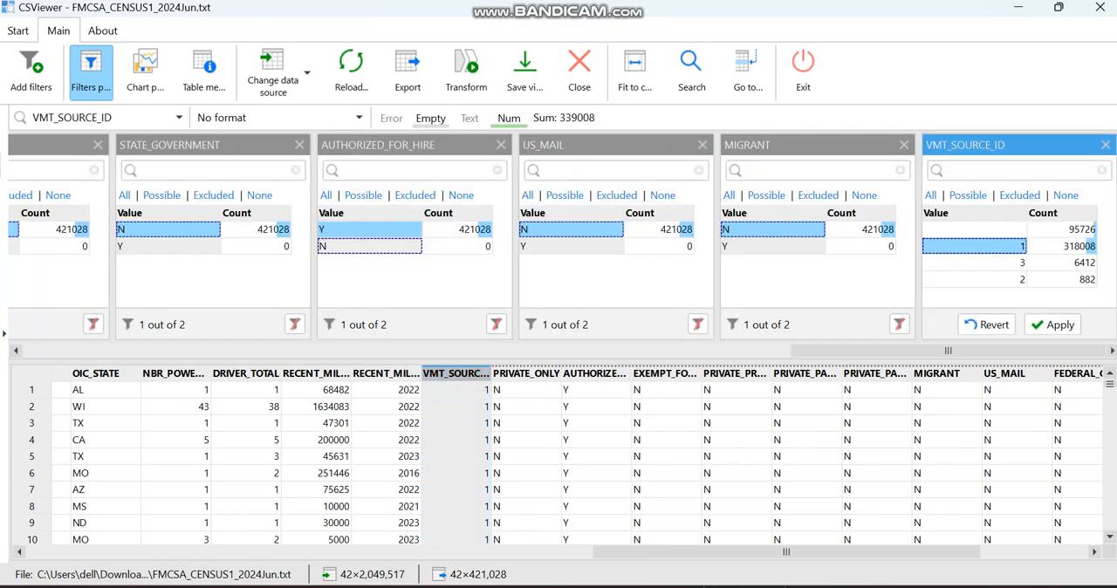
pyautogui.click(1054, 324)
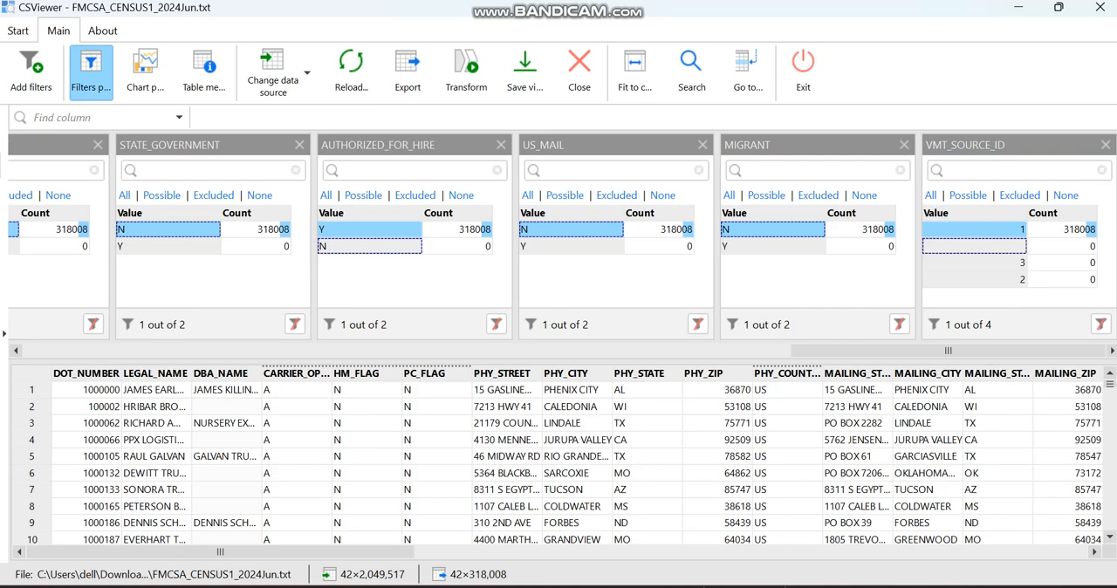
pyautogui.moveTo(220, 552); pyautogui.dragTo(640, 552)
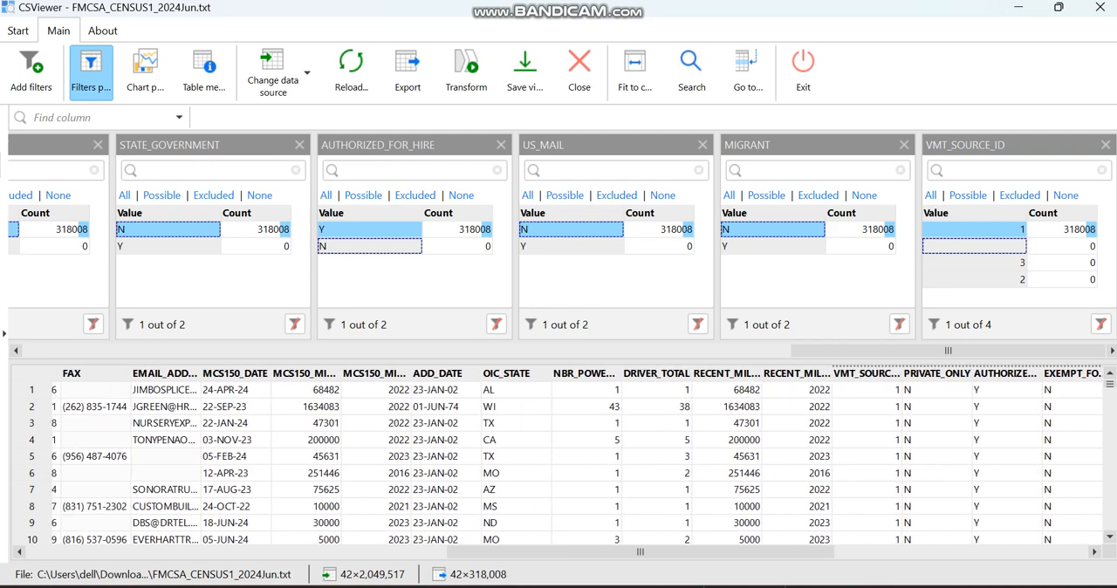